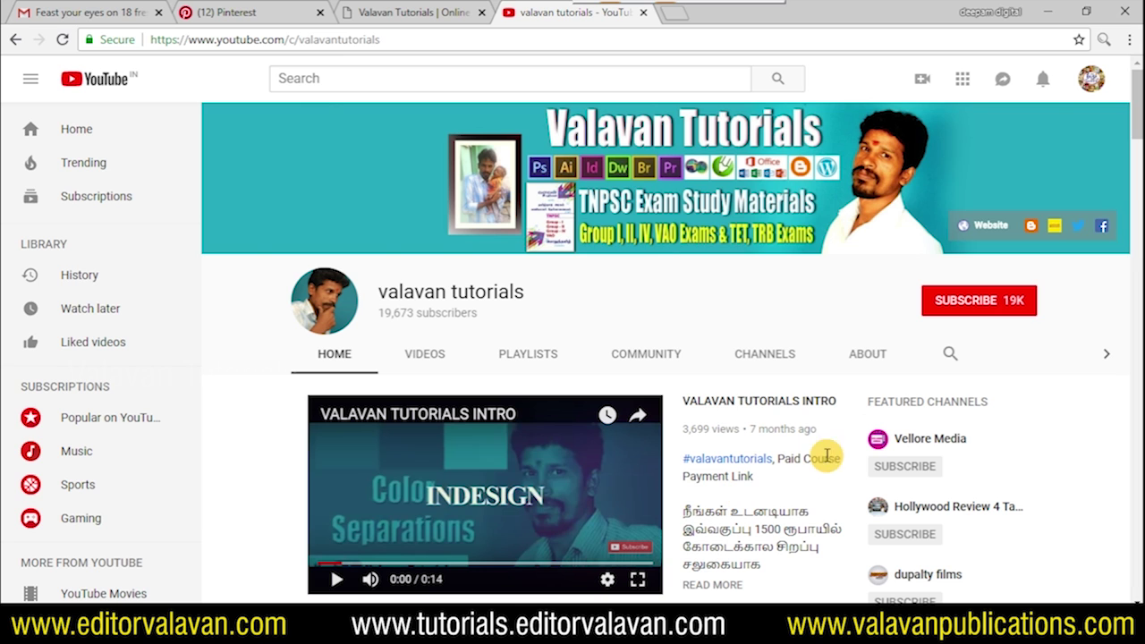
Subscribe to the digital painting tutorial channel on YouTube.
left_click(969, 296)
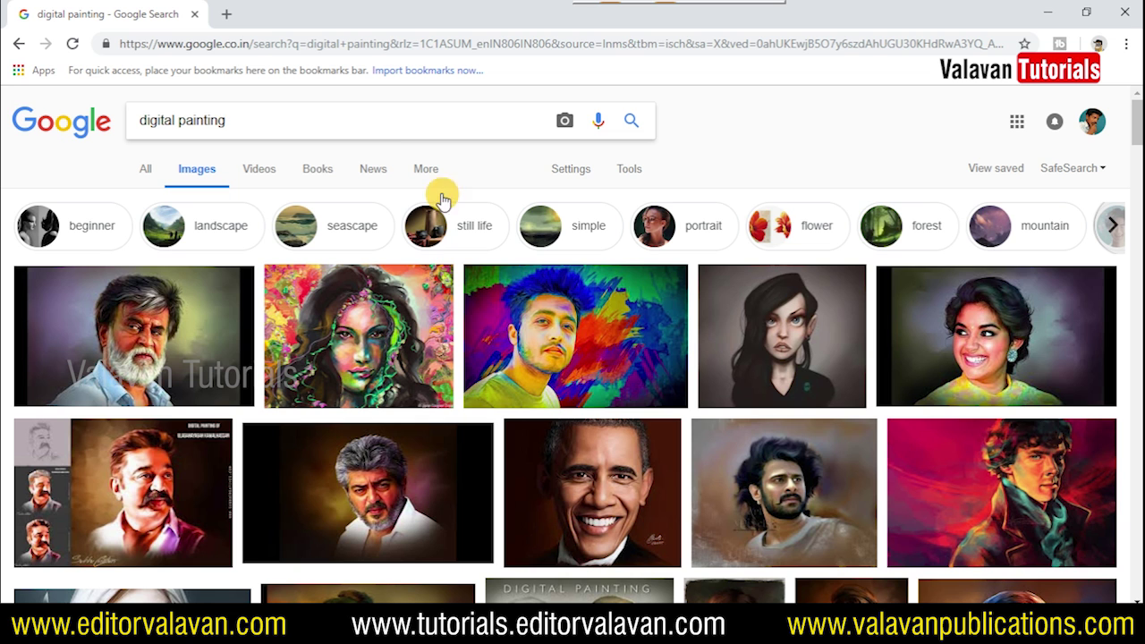
scroll(364, 409, "down", 2)
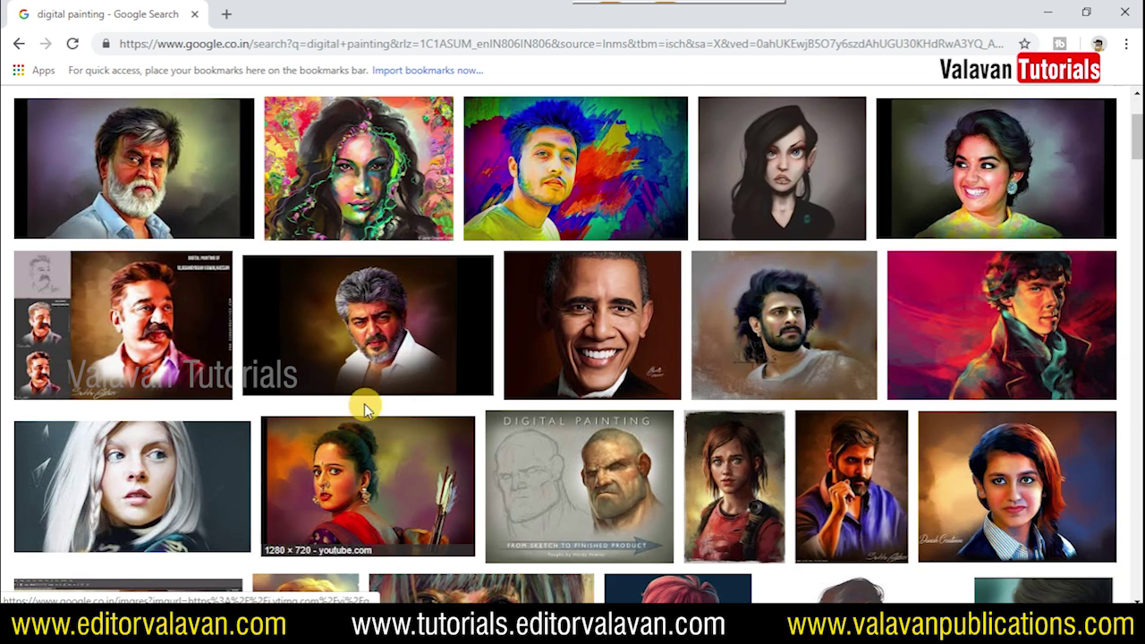
scroll(364, 409, "down", 1)
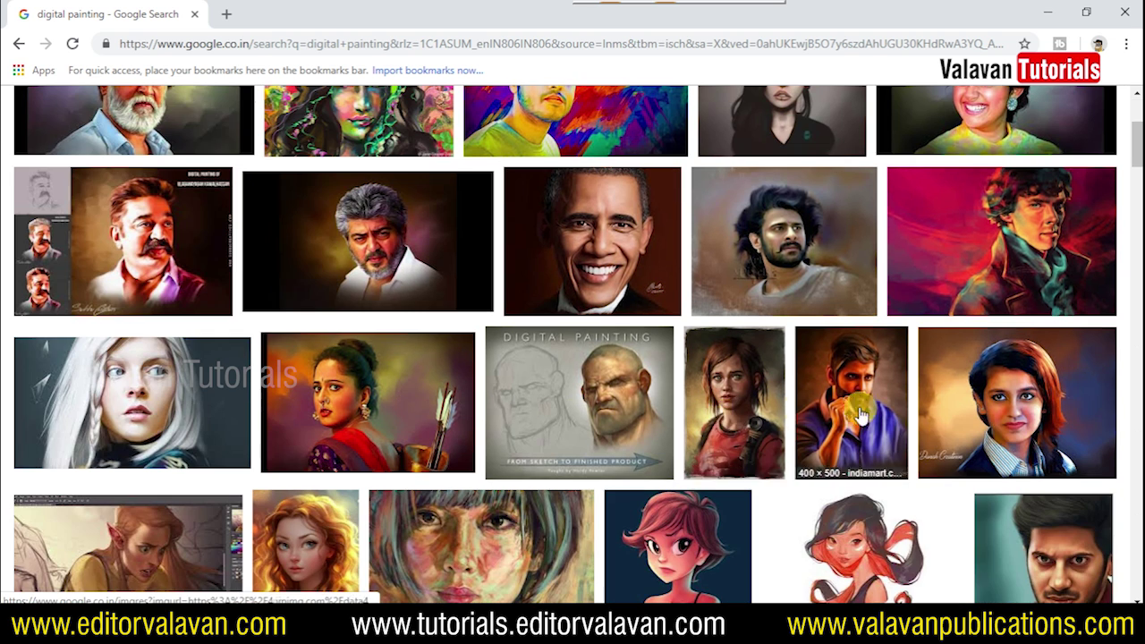
scroll(958, 417, "down", 3)
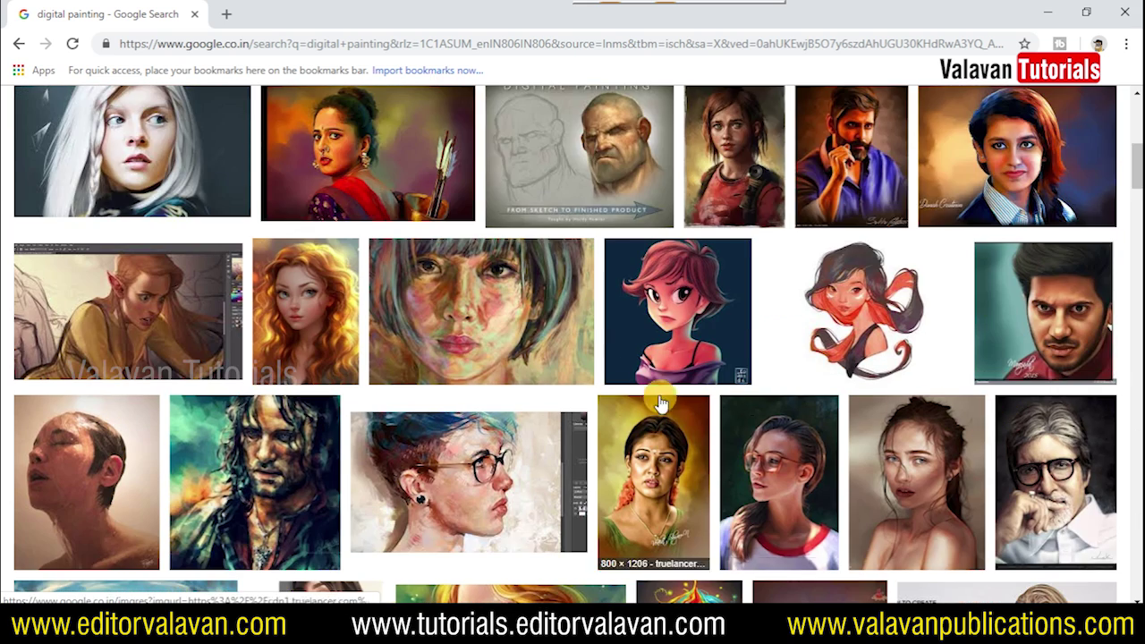
scroll(608, 403, "down", 2)
scroll(542, 403, "down", 1)
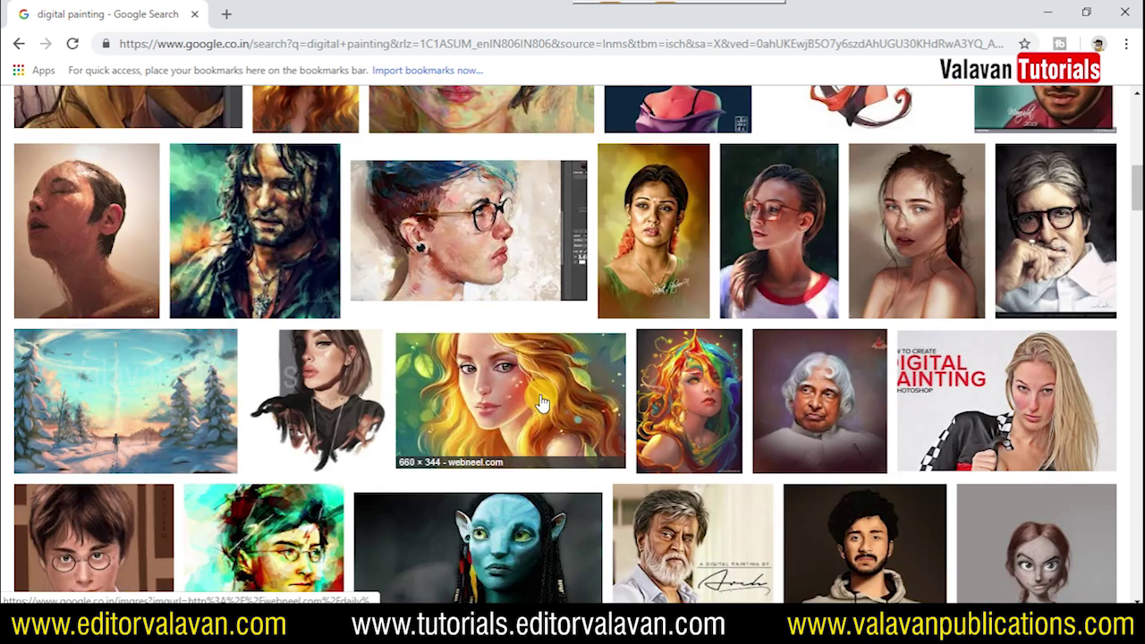
scroll(542, 403, "down", 2)
scroll(528, 384, "down", 1)
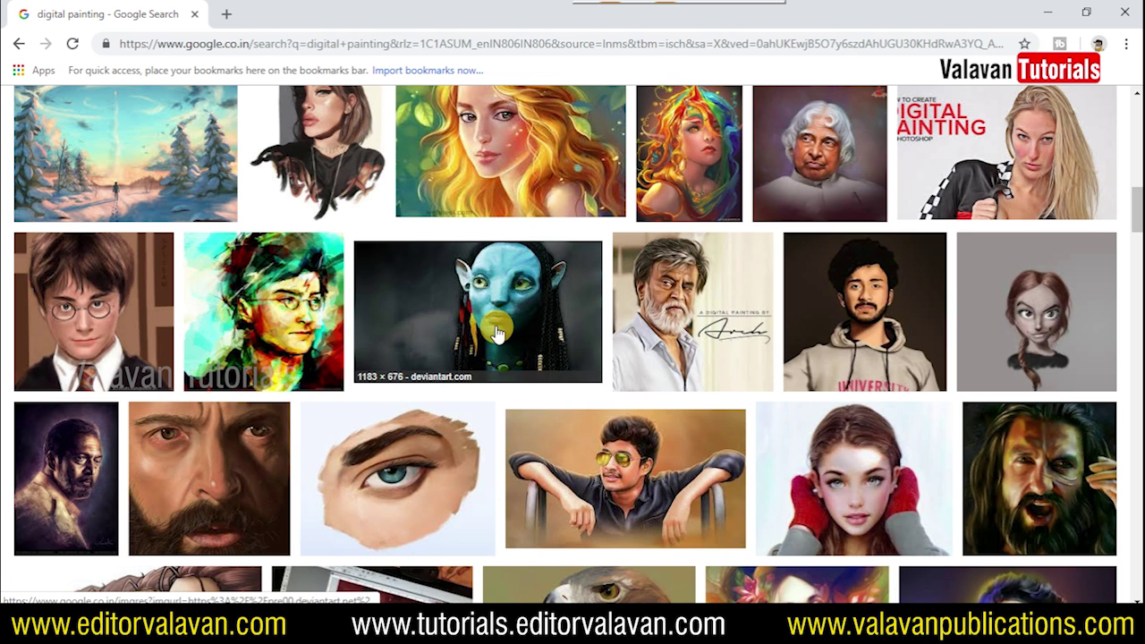
scroll(823, 393, "down", 2)
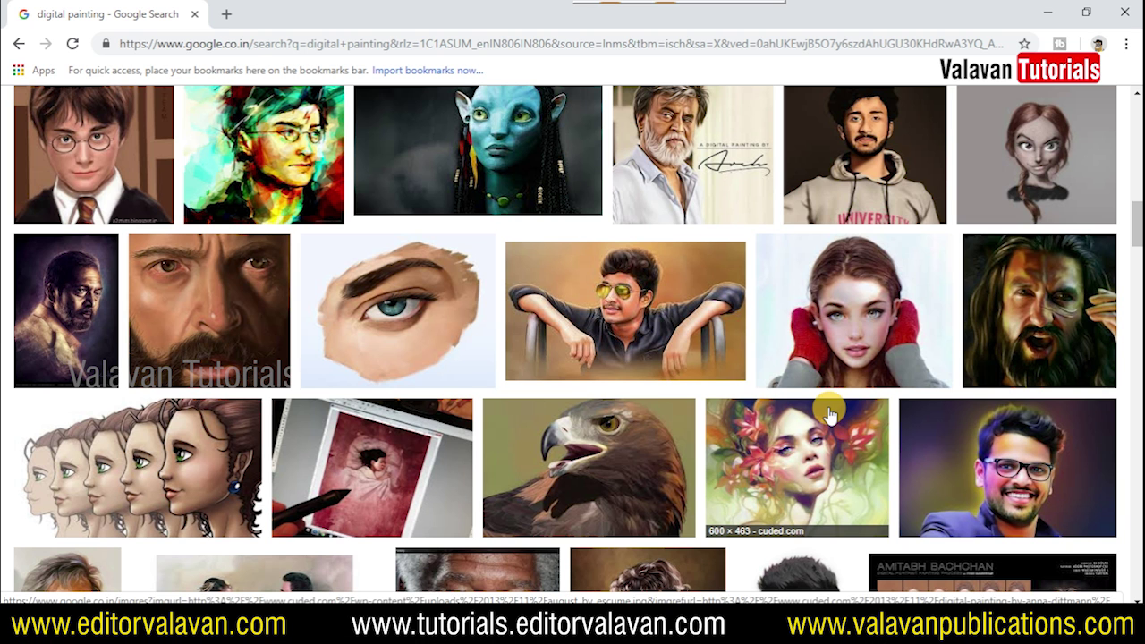
scroll(829, 413, "down", 3)
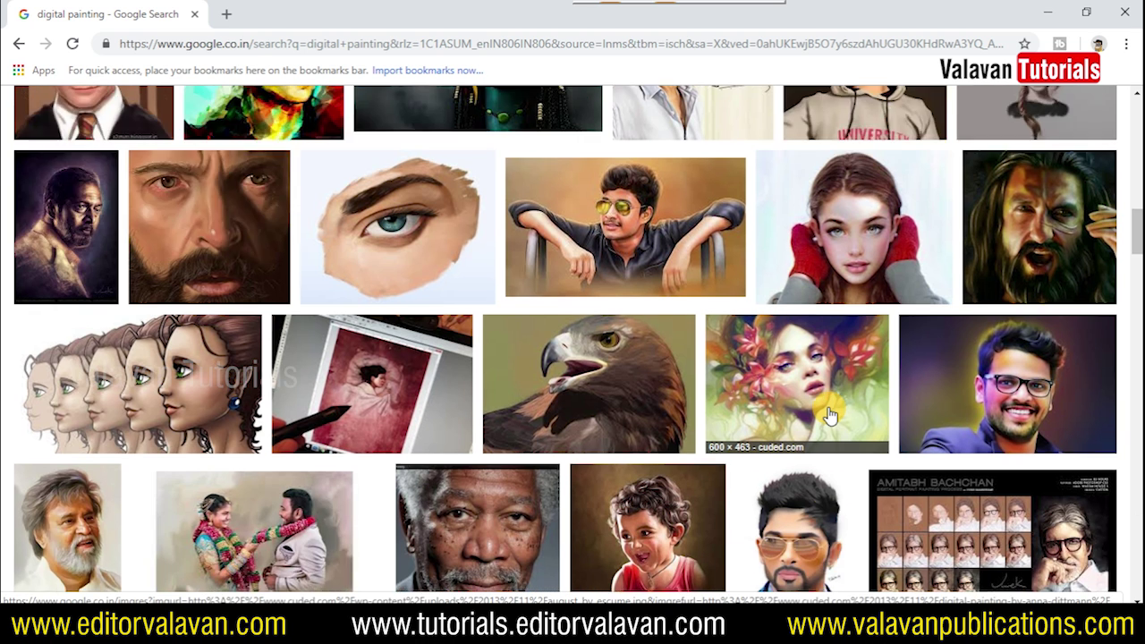
scroll(756, 438, "down", 2)
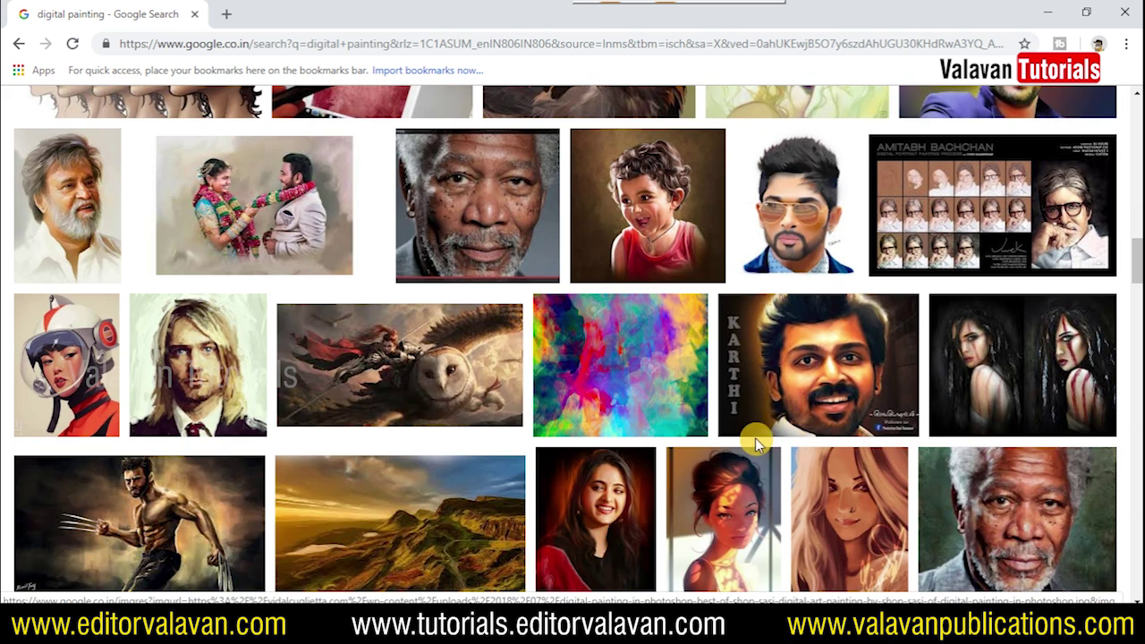
scroll(623, 471, "down", 1)
scroll(500, 493, "down", 3)
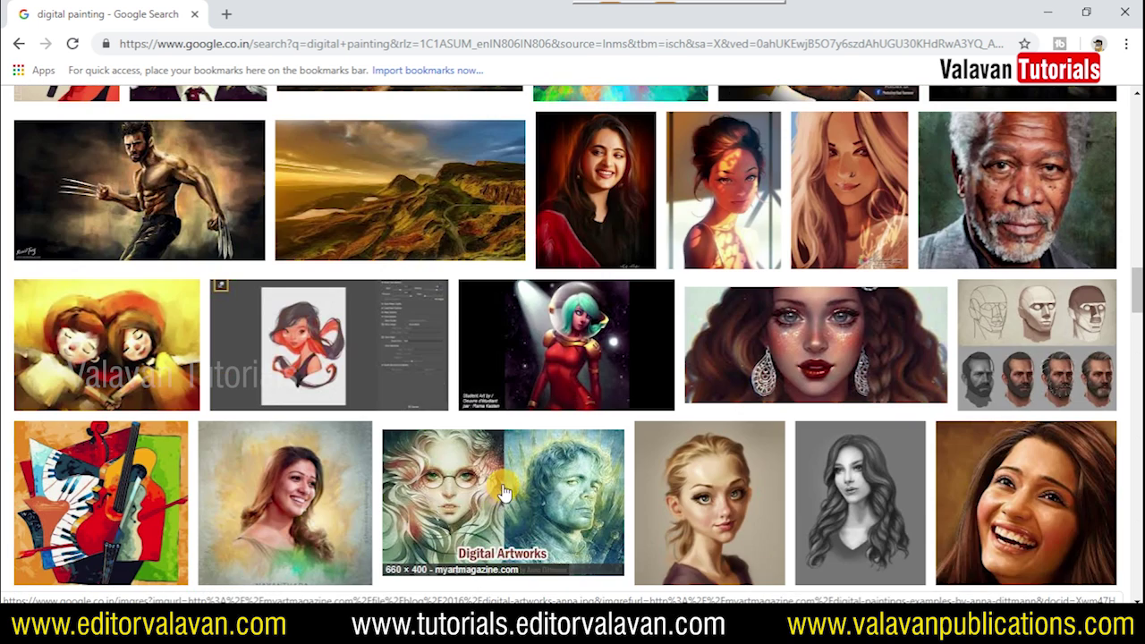
scroll(503, 492, "up", 10)
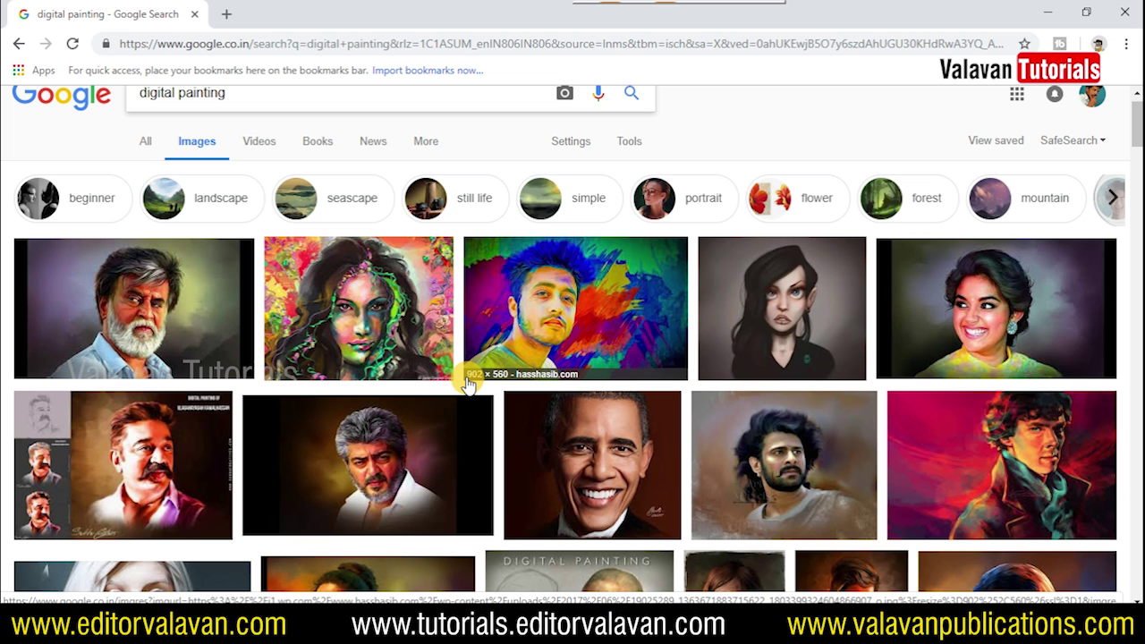
Preview the first painting result and its related young man, bearded man and white-shirt man portraits.
left_click(179, 322)
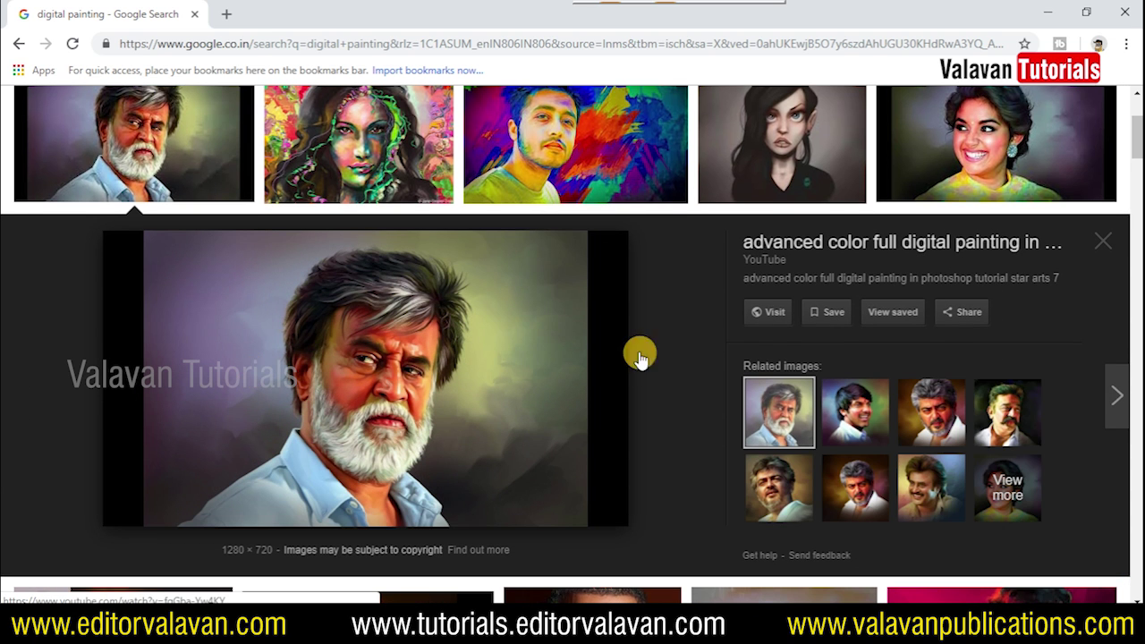
left_click(854, 412)
left_click(930, 426)
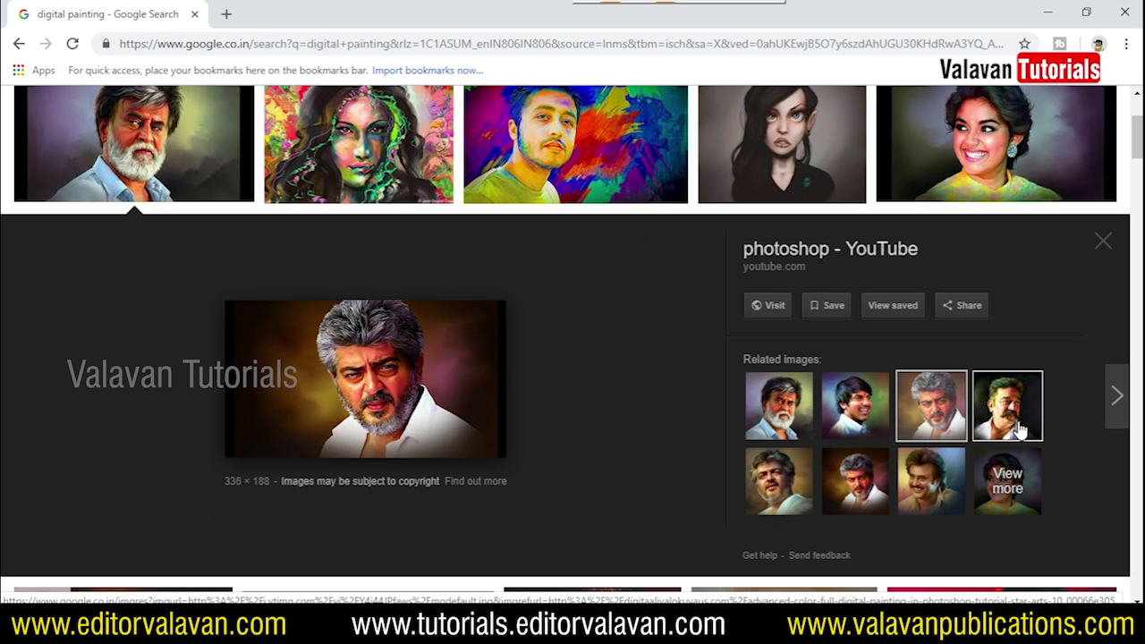
left_click(1006, 426)
left_click(854, 501)
left_click(928, 508)
left_click(769, 497)
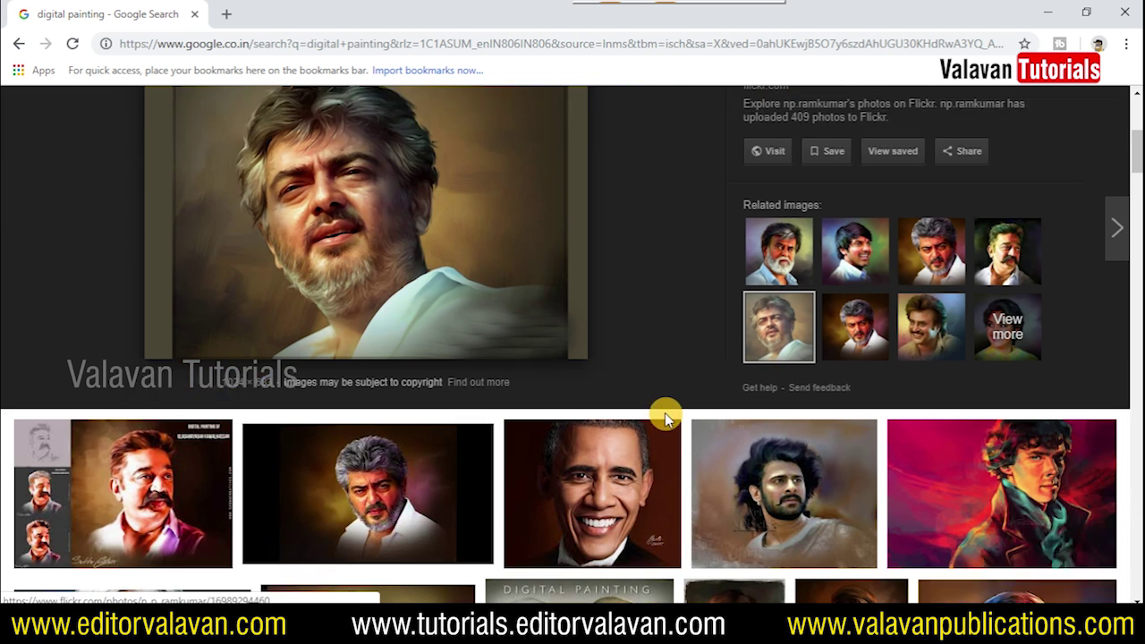
Preview the smiling man and grey-haired man paintings and their related portraits.
scroll(664, 412, "down", 3)
left_click(586, 422)
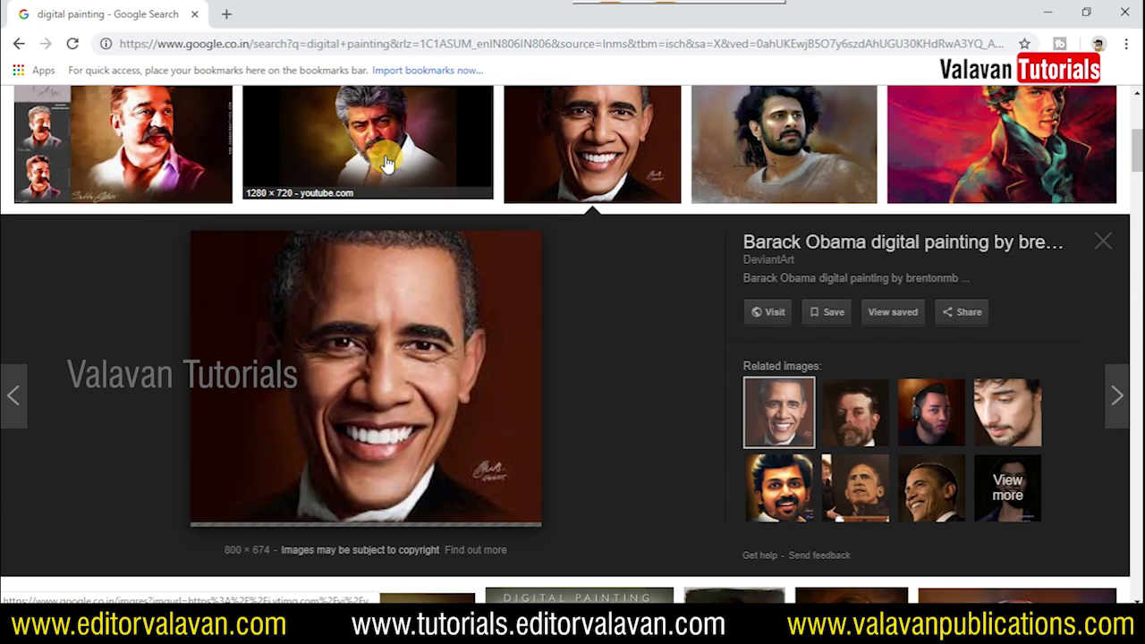
left_click(362, 143)
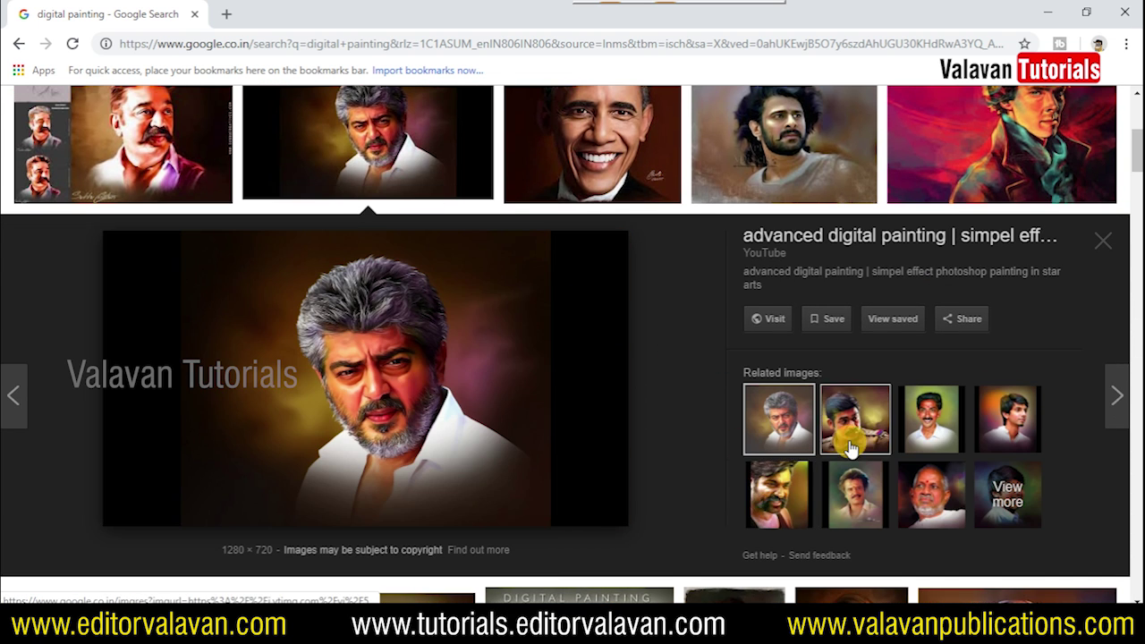
left_click(850, 433)
left_click(913, 438)
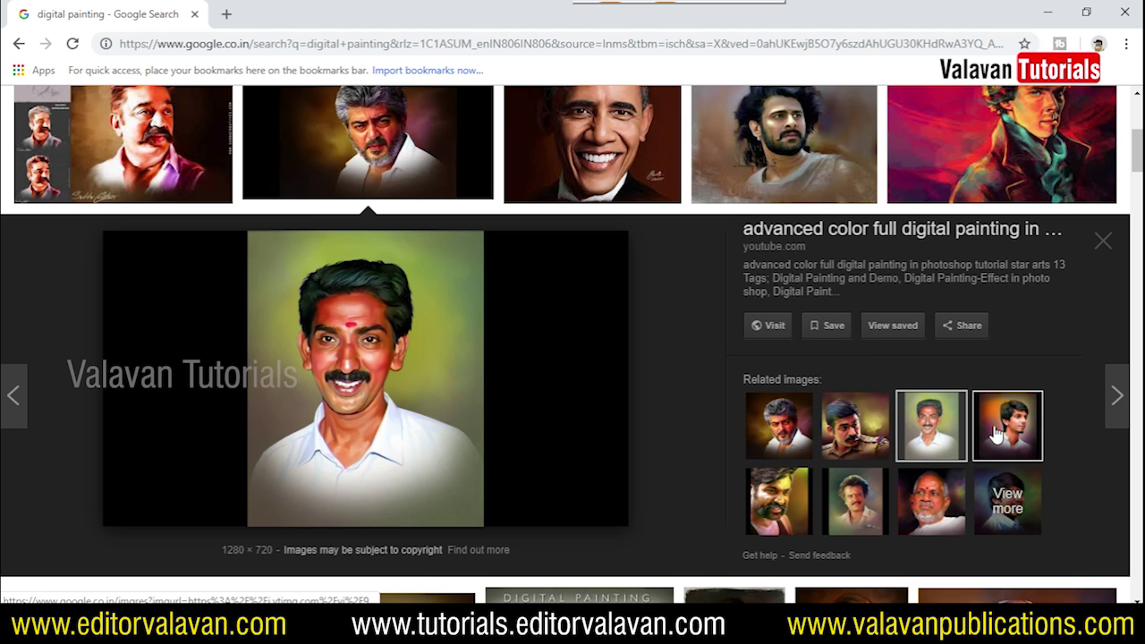
left_click(1006, 425)
scroll(677, 474, "down", 3)
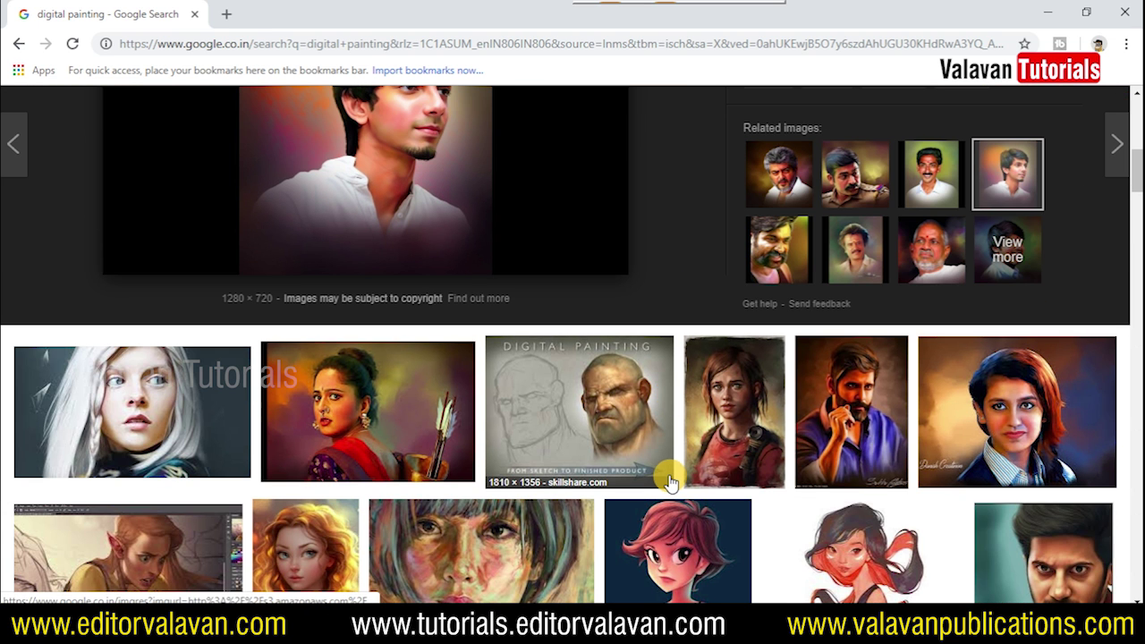
scroll(677, 474, "up", 2)
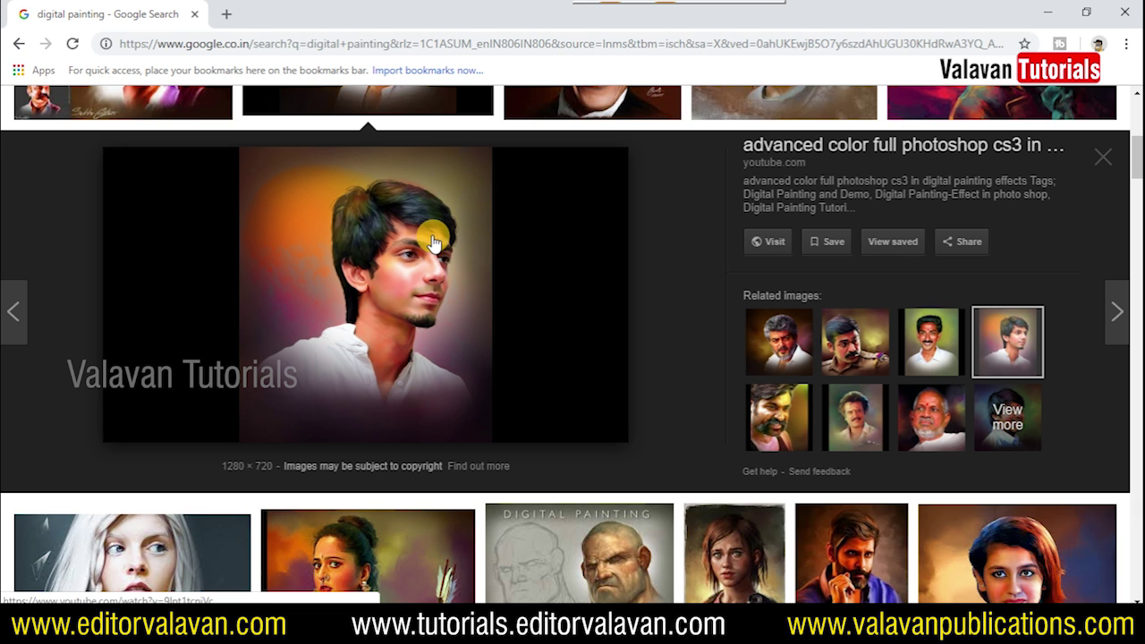
Open the large preview of the woman-with-arrows painting.
scroll(539, 365, "down", 2)
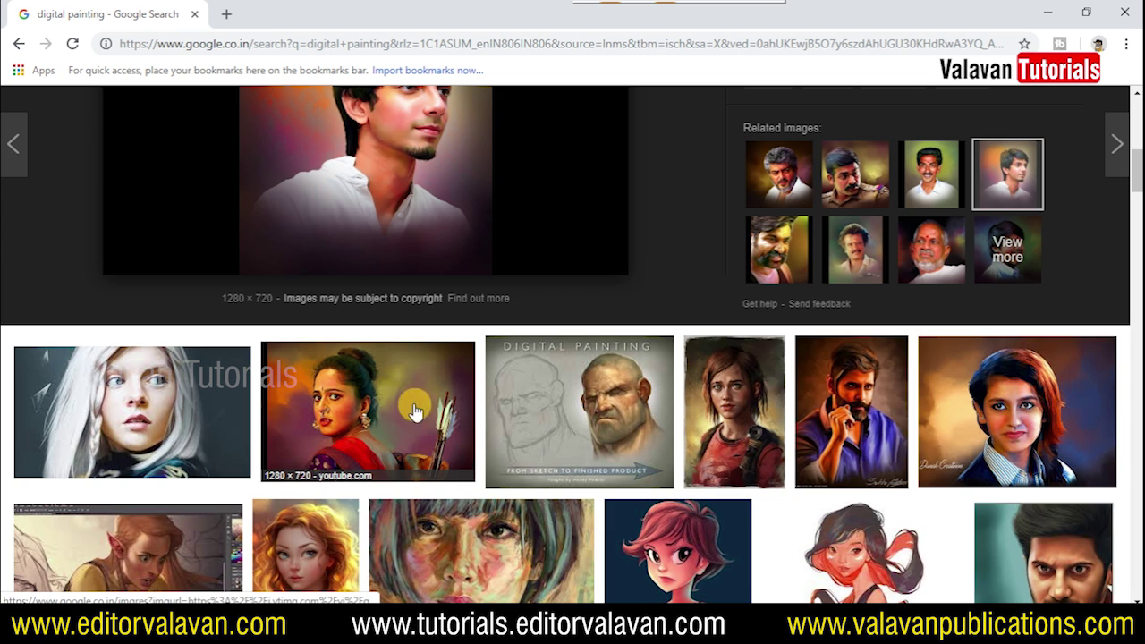
left_click(388, 401)
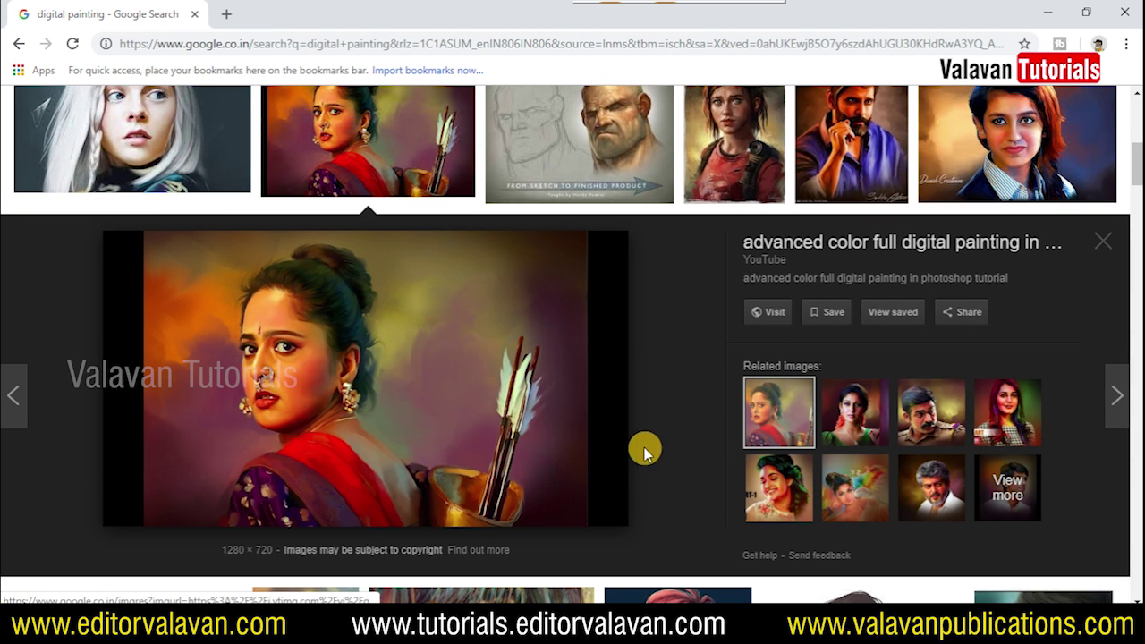
scroll(617, 456, "down", 3)
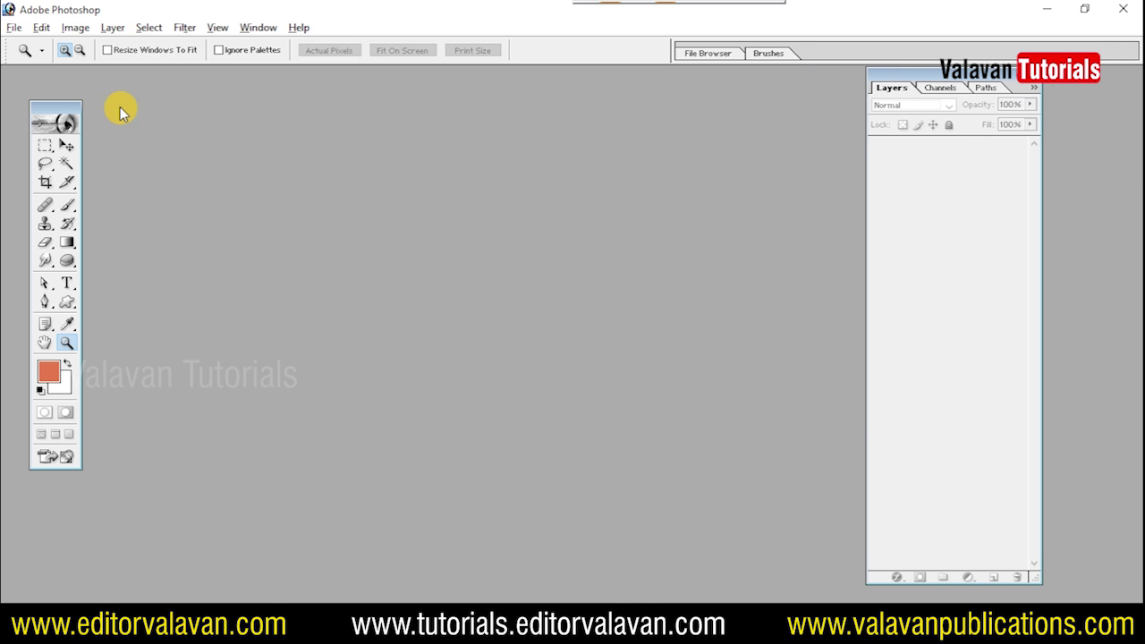
Create a new 225 × 225 pixel, 72 ppi document with a white background.
left_click_drag(65, 109, 76, 110)
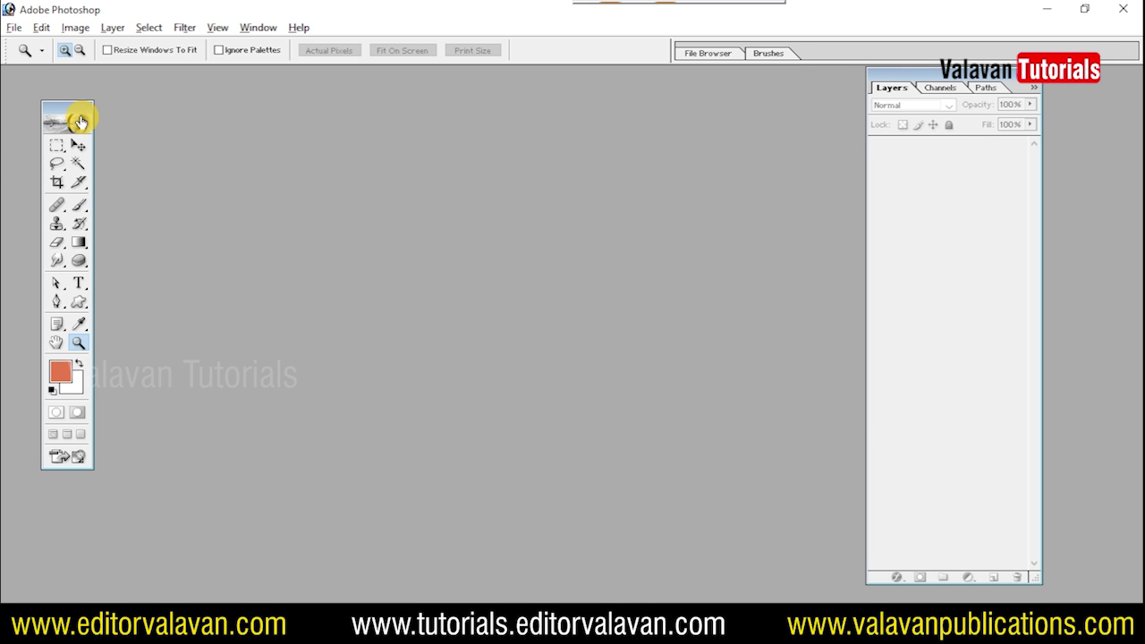
left_click(13, 28)
left_click(41, 44)
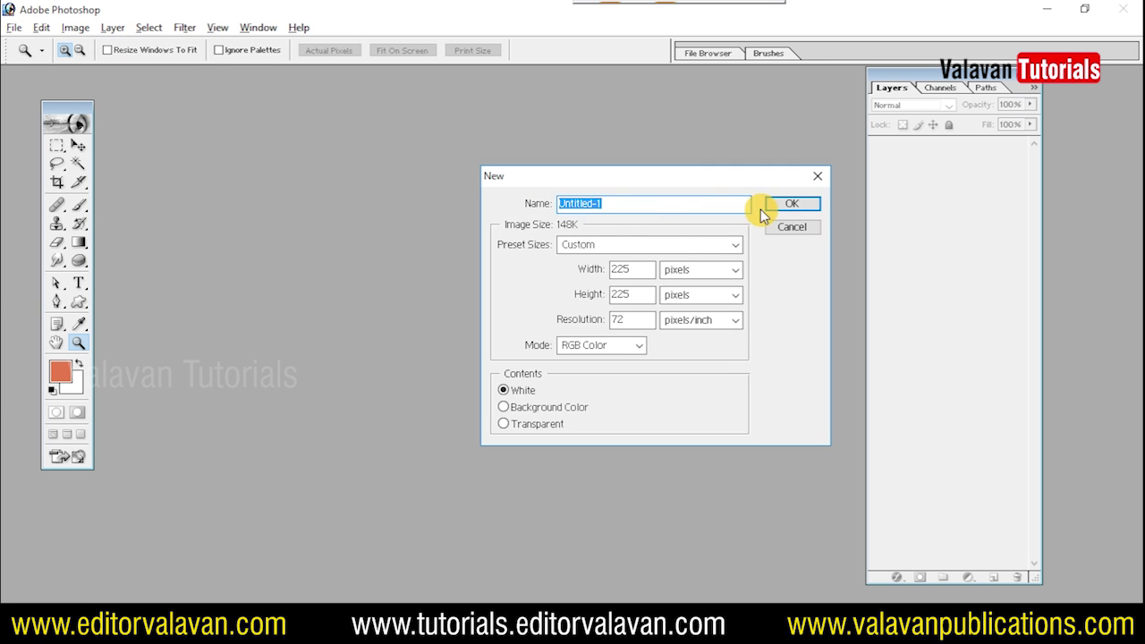
left_click(794, 207)
Maximise the Untitled-1 window and zoom the blank canvas to 300%.
left_click(166, 82)
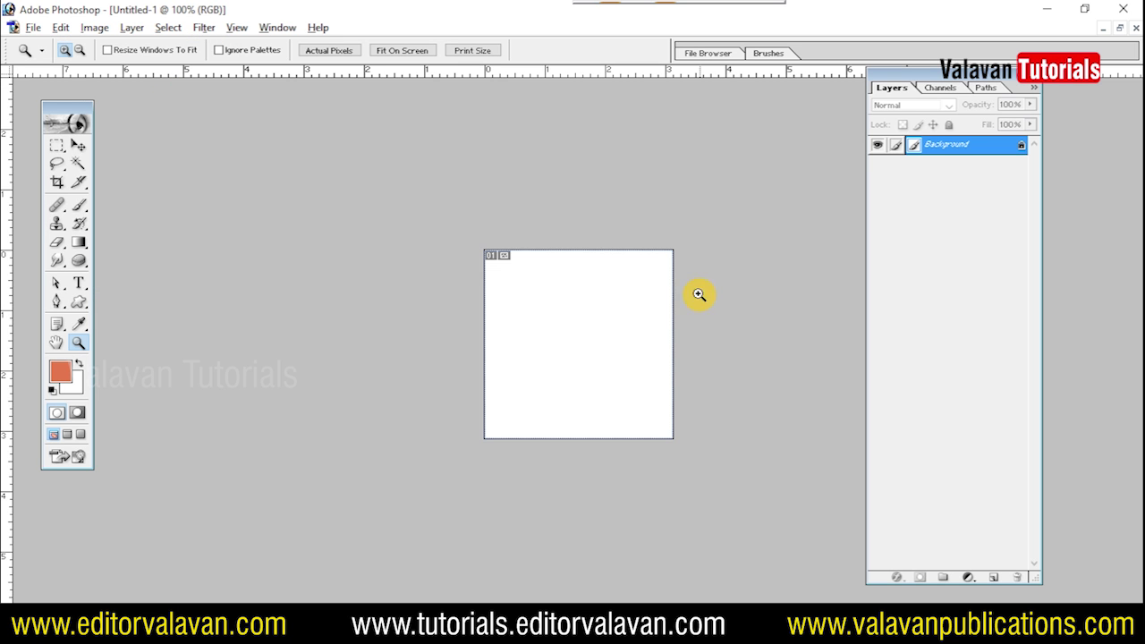
left_click(545, 312)
left_click(544, 312)
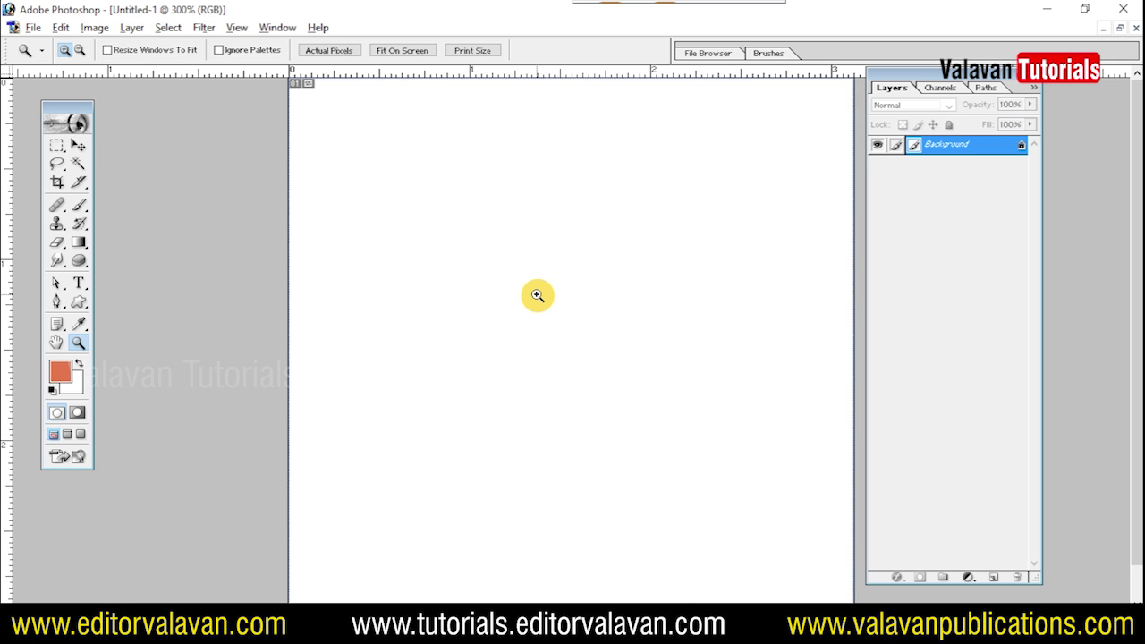
Try the History Brush, Smudge and Eraser tools, keep the orange foreground colour, and end on the Eraser.
left_click(79, 223)
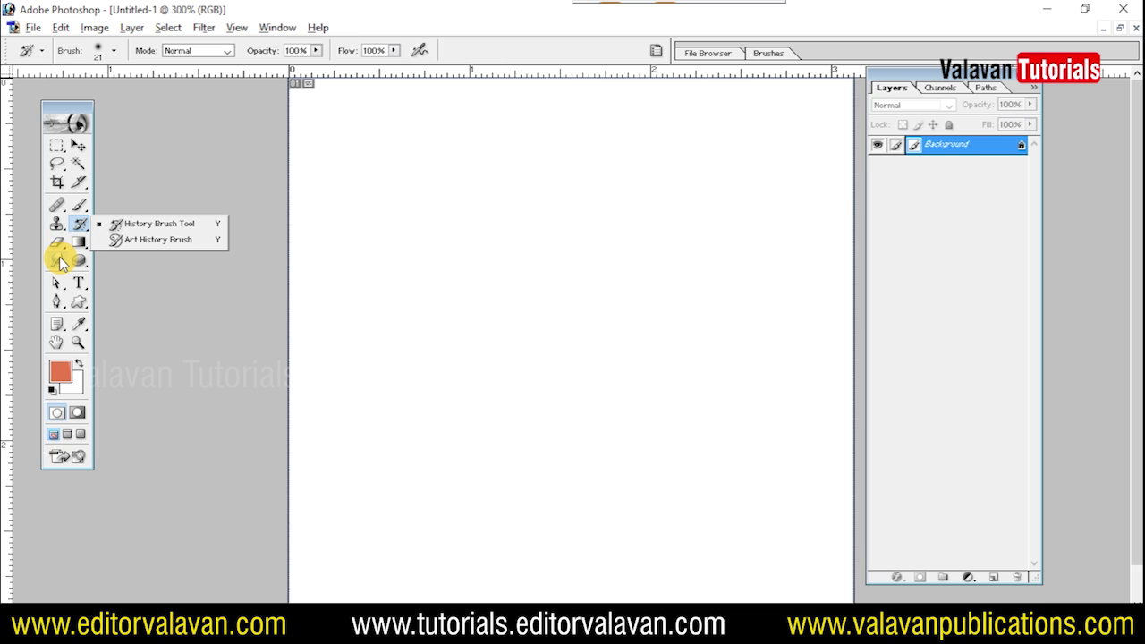
left_click(57, 262)
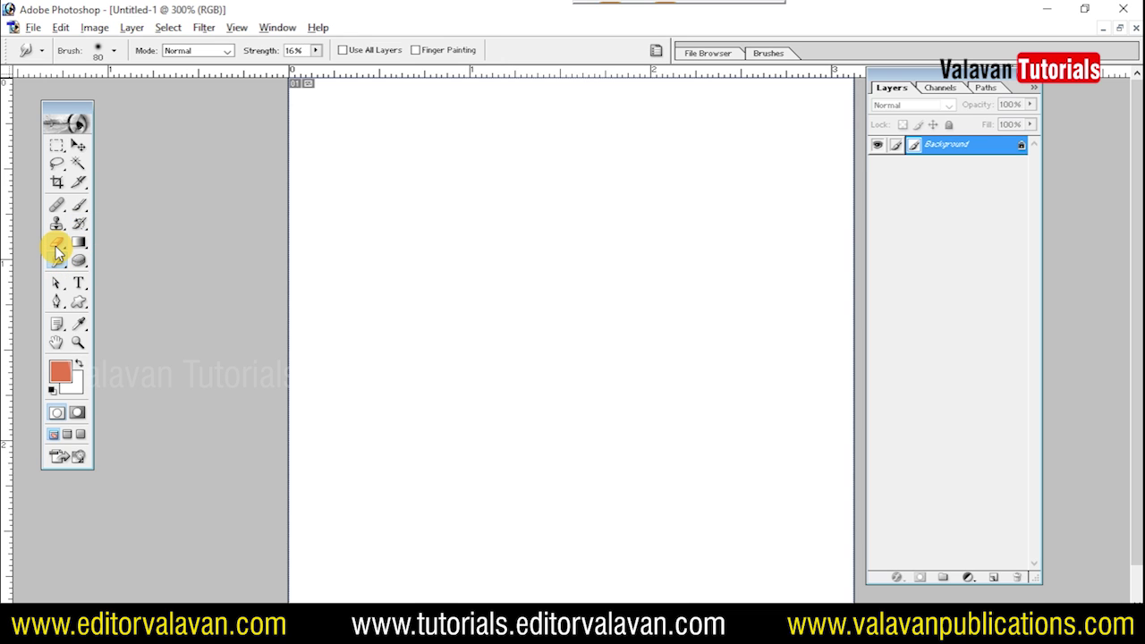
left_click(56, 246)
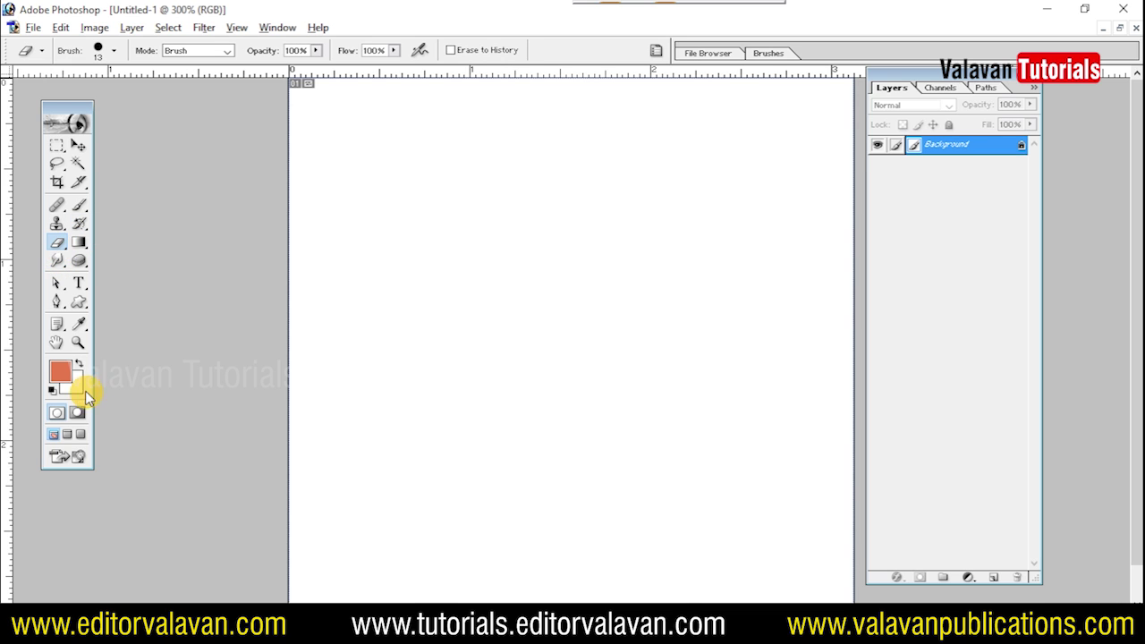
left_click(69, 379)
left_click(768, 178)
left_click(56, 261)
left_click(59, 242)
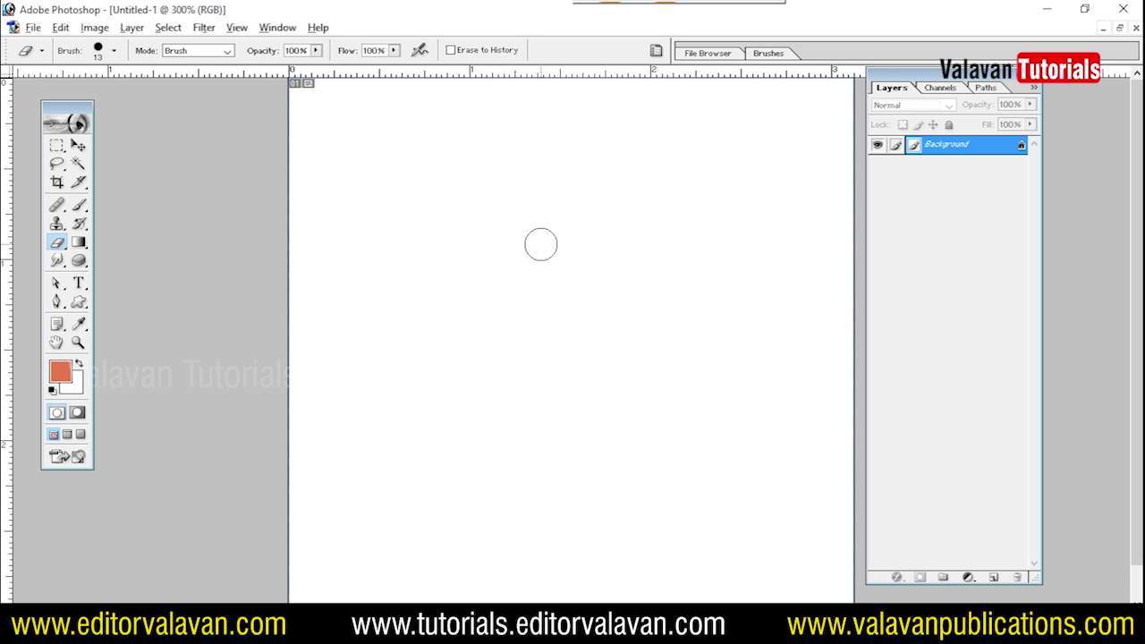
Open the portrait painting file from the Desktop.
key("ctrl+o")
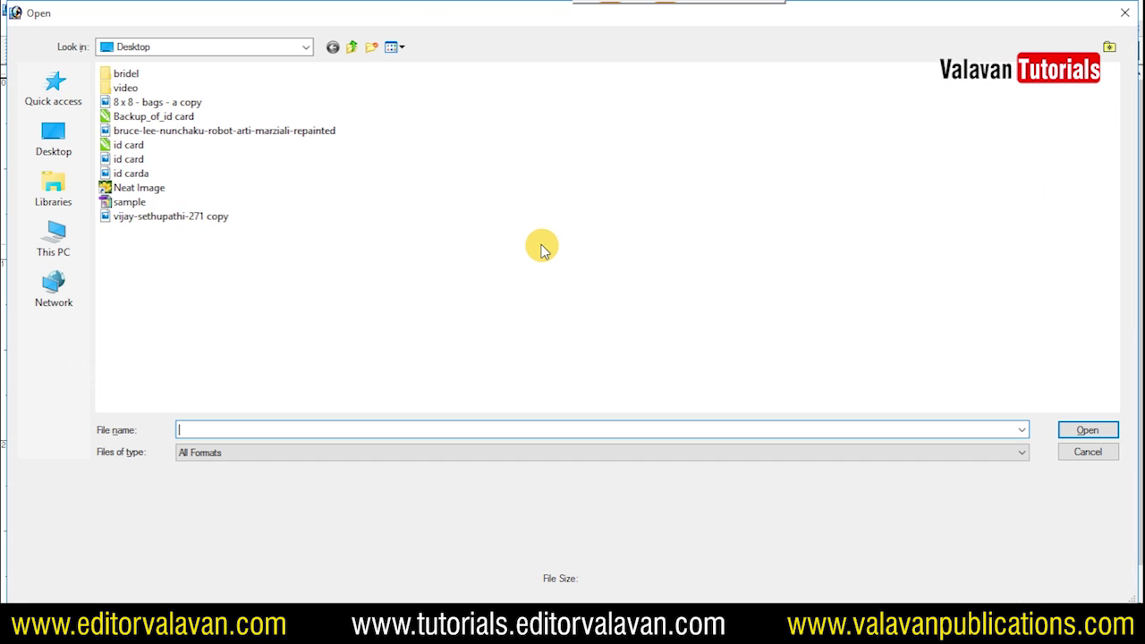
left_click(158, 219)
double_click(148, 219)
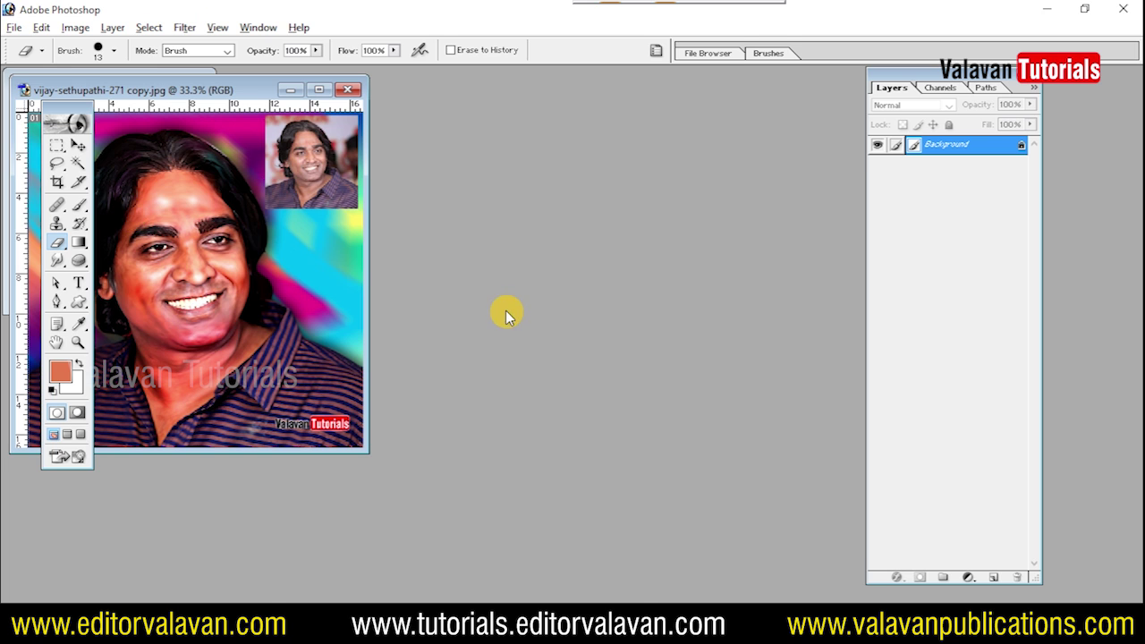
In full-screen view with panels hidden, zoom into the hair, then fit the painting on screen.
key("f")
key("z")
left_click(424, 176)
left_click(860, 322)
key("Tab")
left_click(704, 70)
left_click(708, 70)
left_click(867, 295)
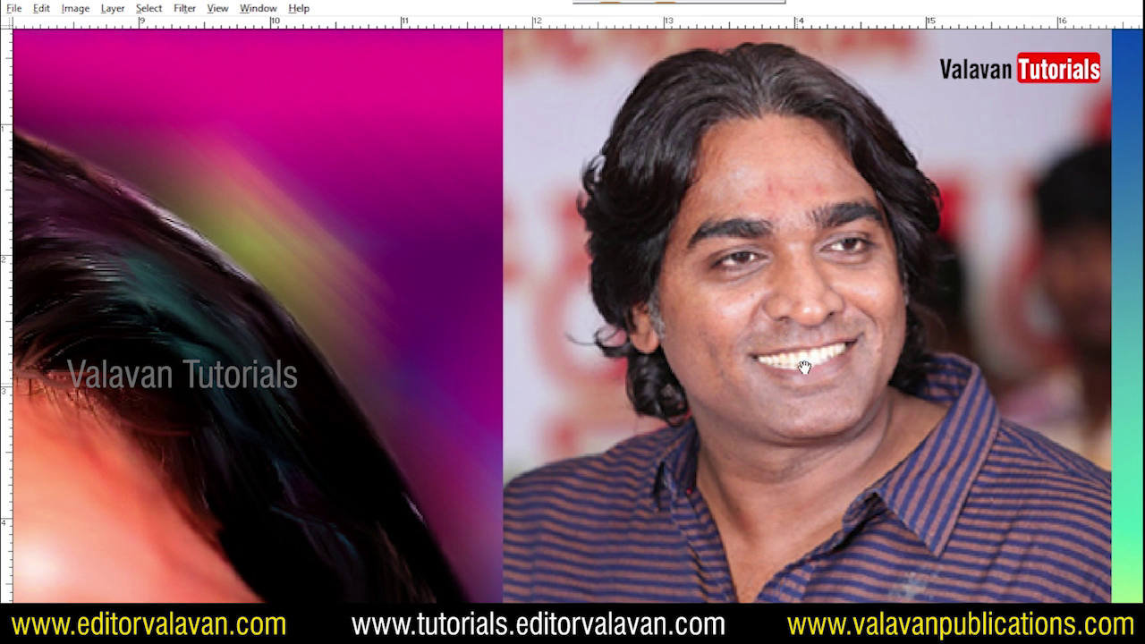
right_click(821, 302)
left_click(861, 317)
Zoom into the eyes and face, then pan to show the forehead and the reference photo.
left_click(424, 188)
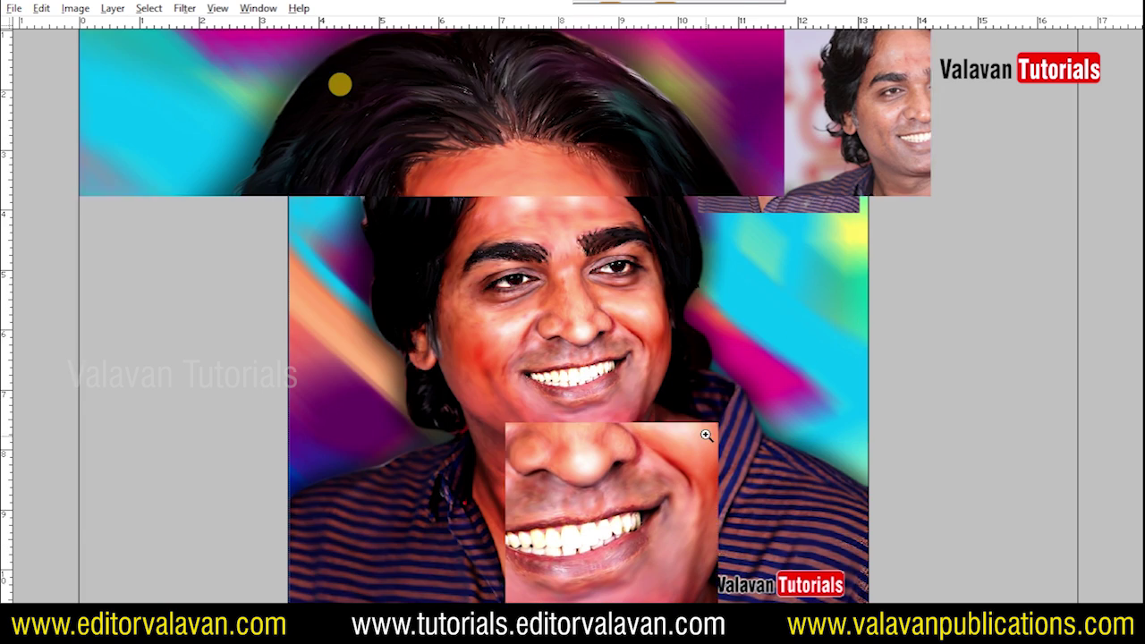
left_click(707, 462)
scroll(527, 339, "down", 5)
right_click(498, 302)
left_click(547, 310)
key("f")
key("Tab")
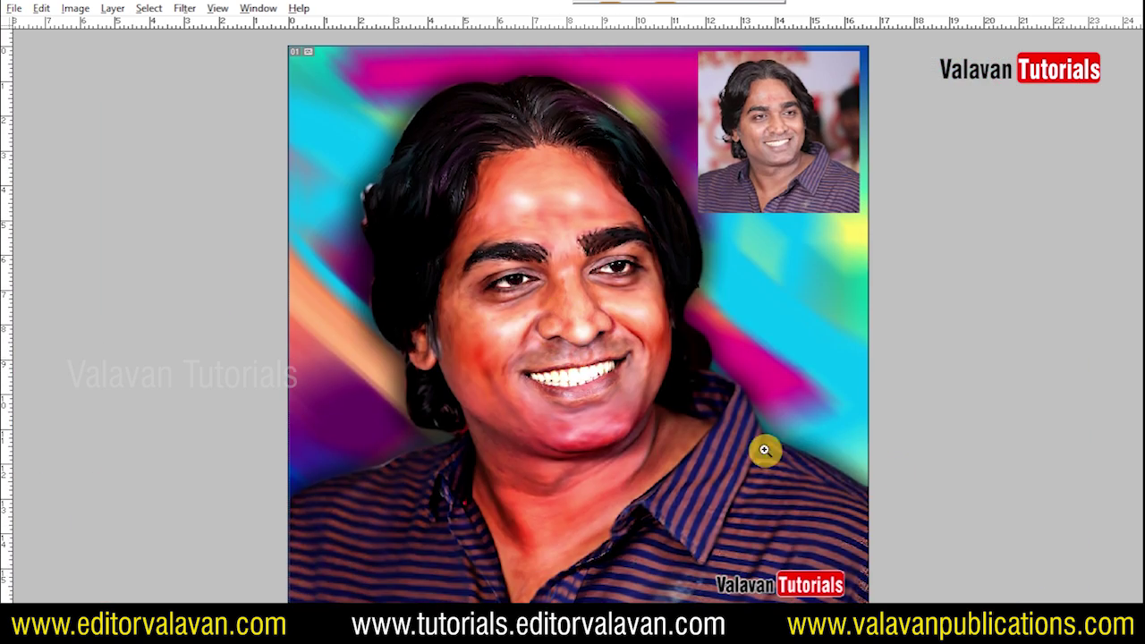
left_click(529, 281)
mouse_move(581, 36)
left_mouse_down()
mouse_move(584, 230)
mouse_move(567, 358)
left_mouse_up()
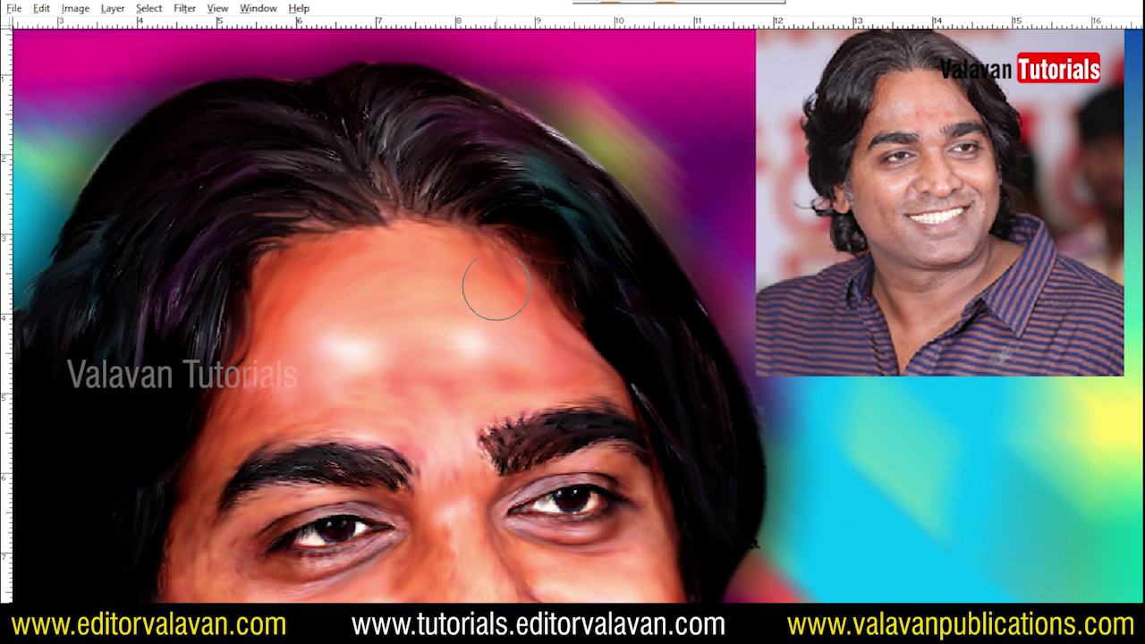
Set Smudge strength to 13% and smooth the cheek skin below the eye.
scroll(486, 286, "down", 3)
key("Tab")
left_click(315, 31)
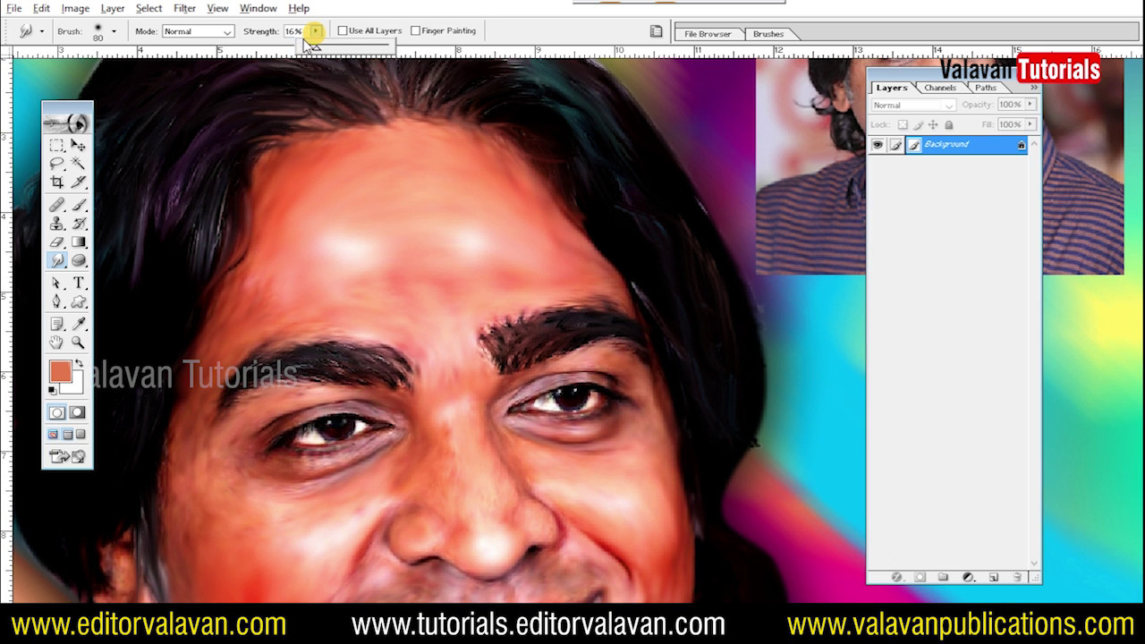
left_click_drag(313, 47, 316, 52)
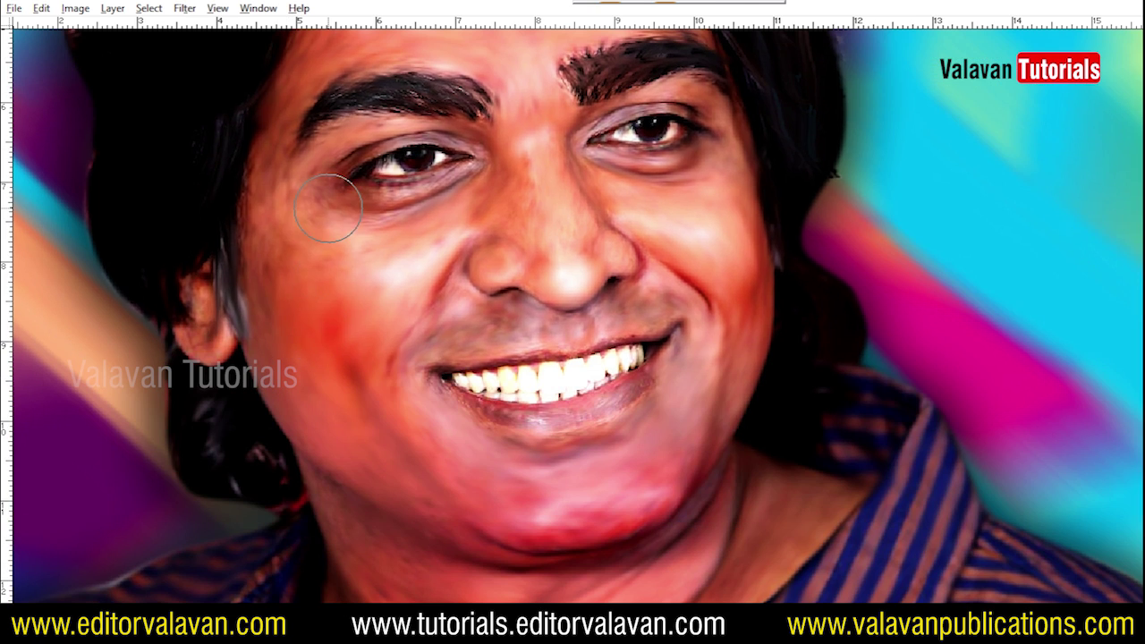
left_click_drag(327, 207, 315, 255)
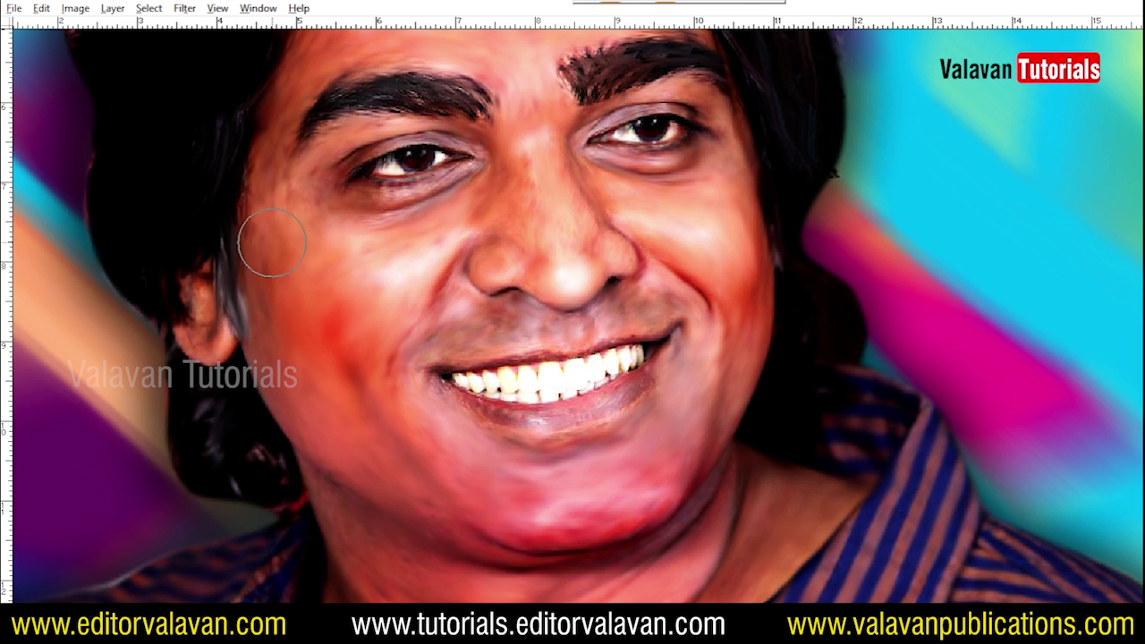
mouse_move(367, 313)
left_mouse_down()
mouse_move(358, 260)
mouse_move(376, 248)
mouse_move(391, 273)
left_mouse_up()
left_click(76, 8)
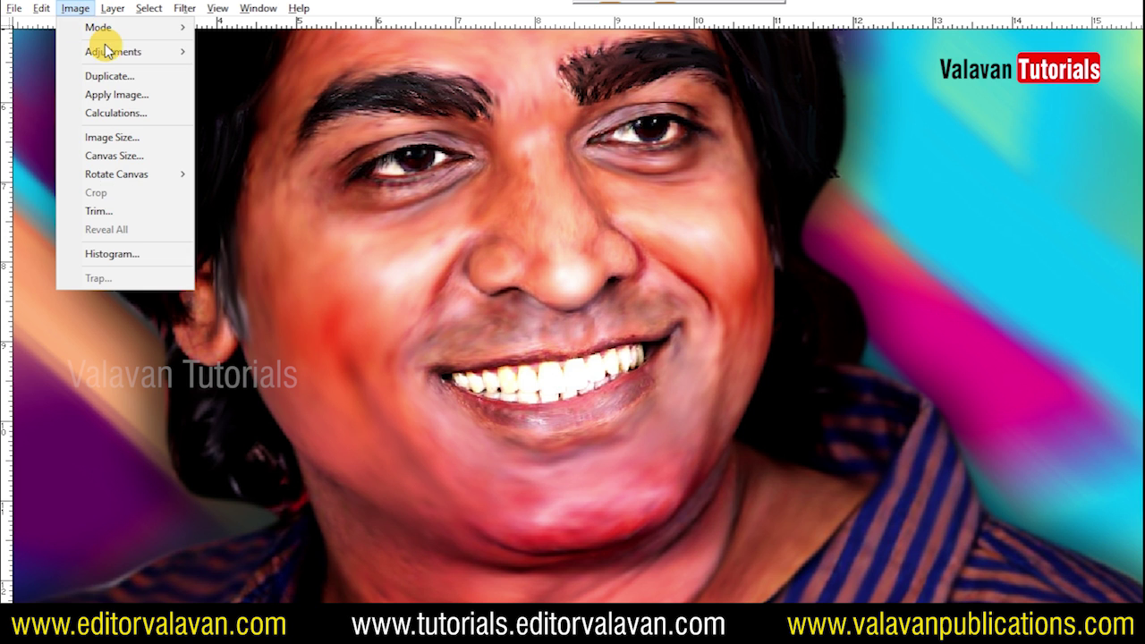
mouse_move(99, 49)
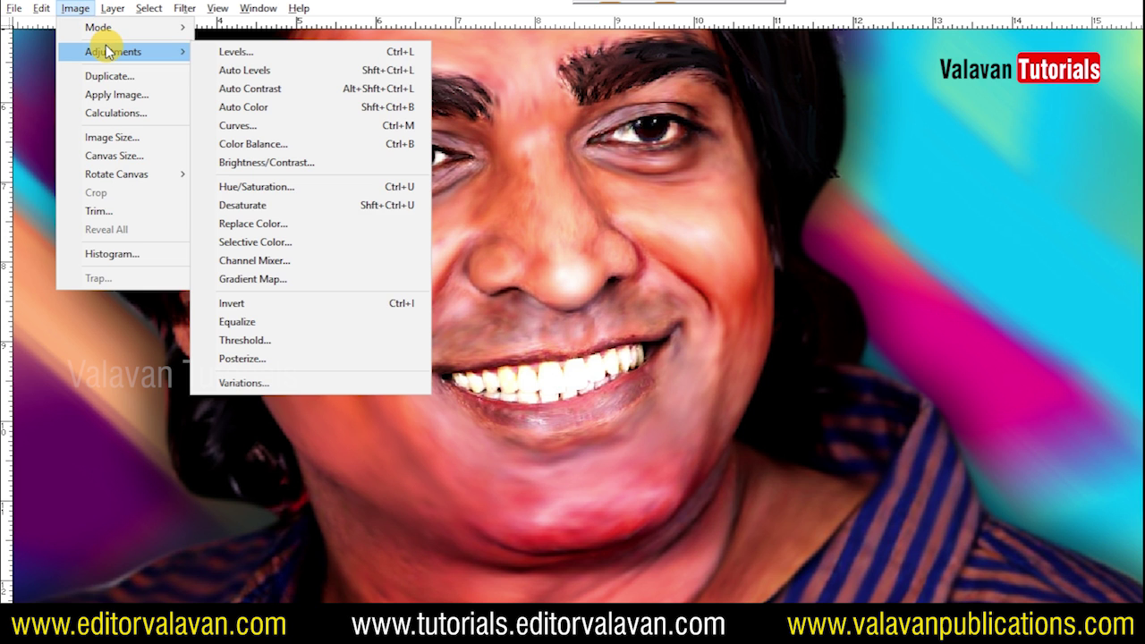
left_click(296, 266)
left_click_drag(810, 311, 785, 321)
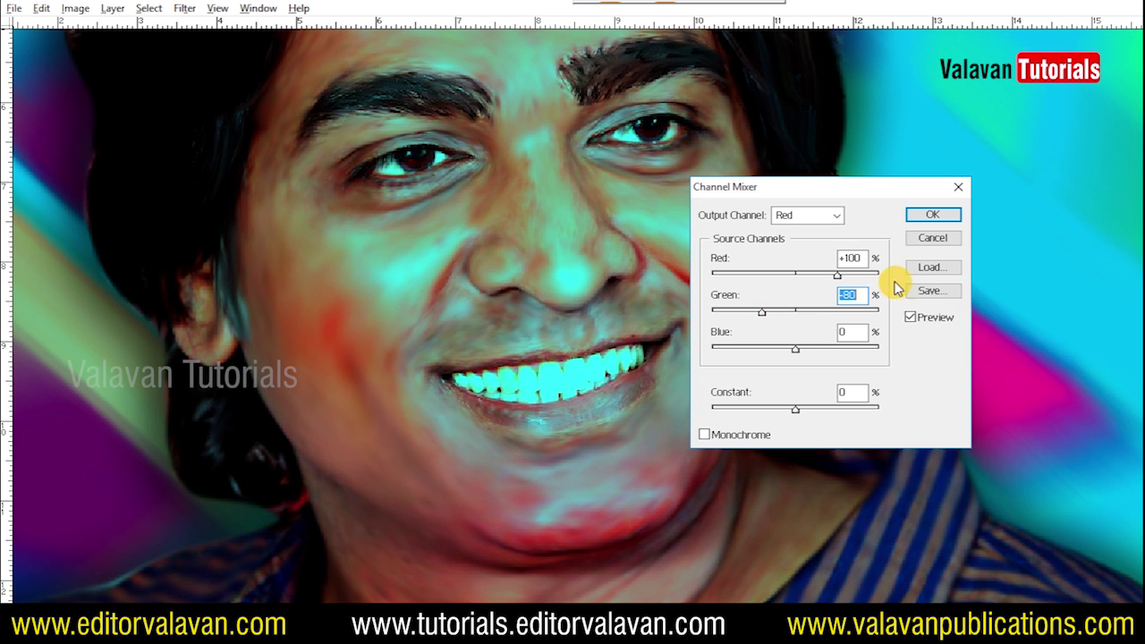
left_click(933, 237)
key("ctrl+0")
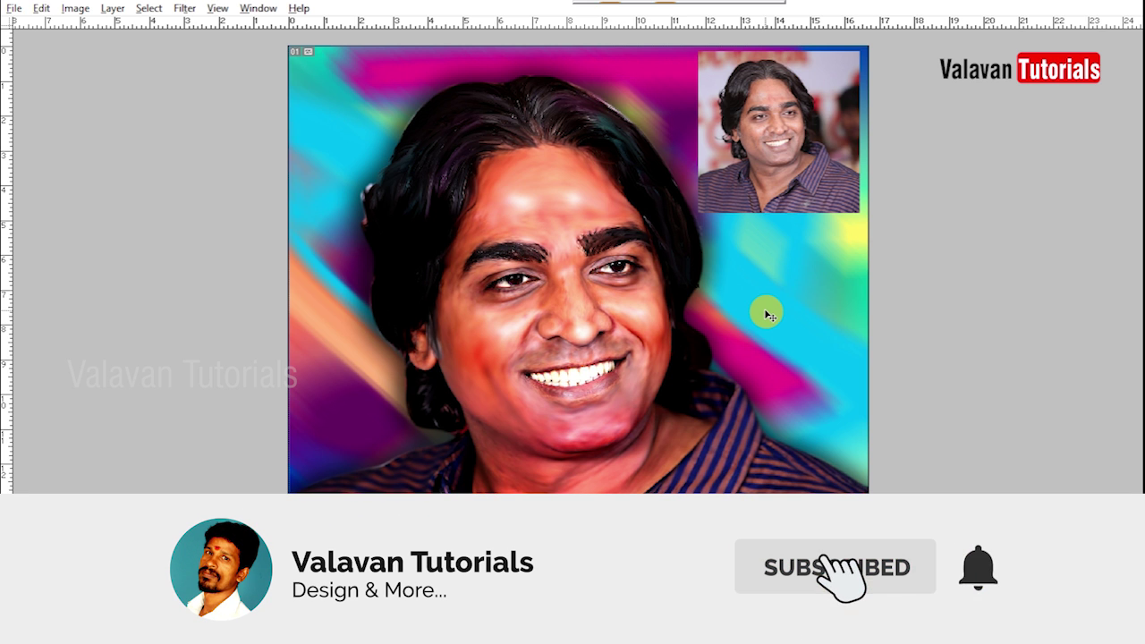
Select the History Brush with a 21-pixel brush in Normal mode.
key("Tab")
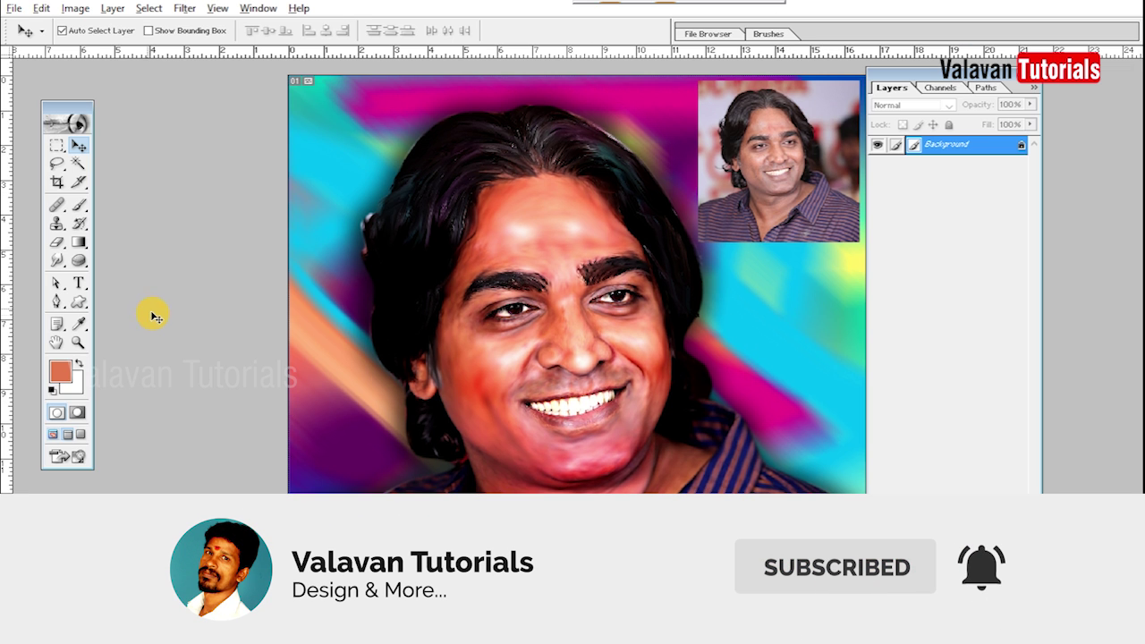
left_click(57, 261)
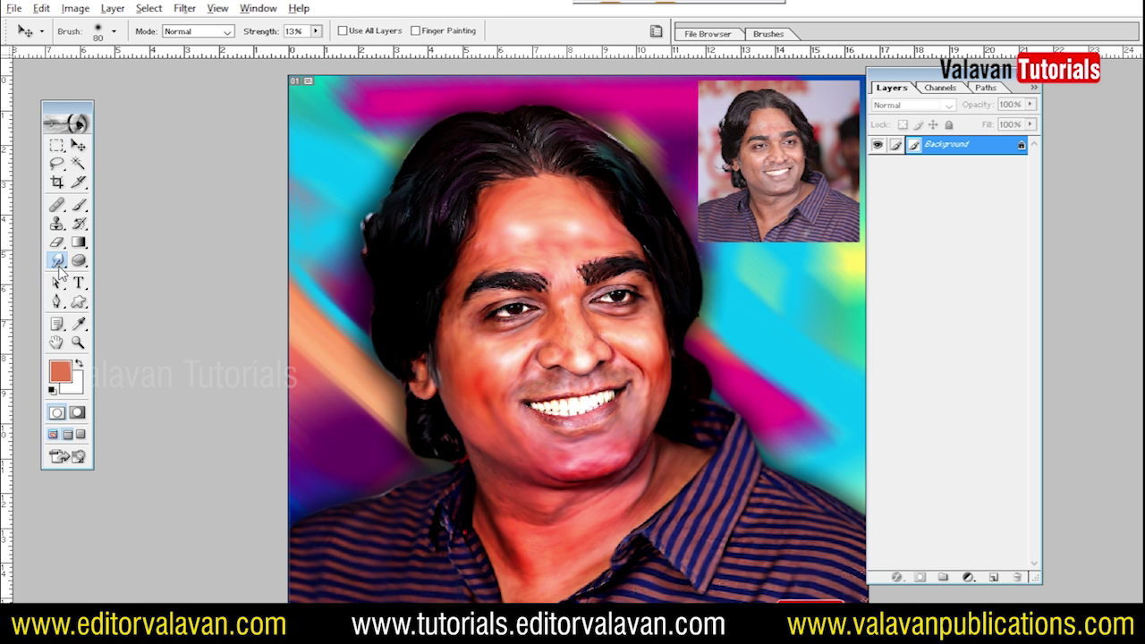
left_click(80, 222)
left_click(60, 242)
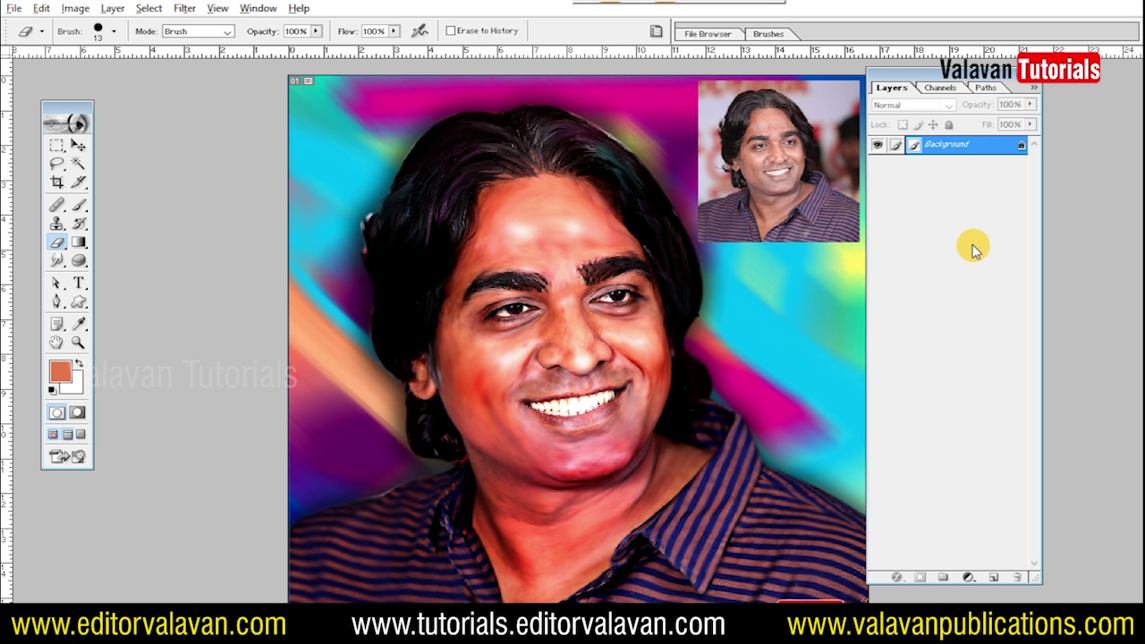
left_click(78, 222)
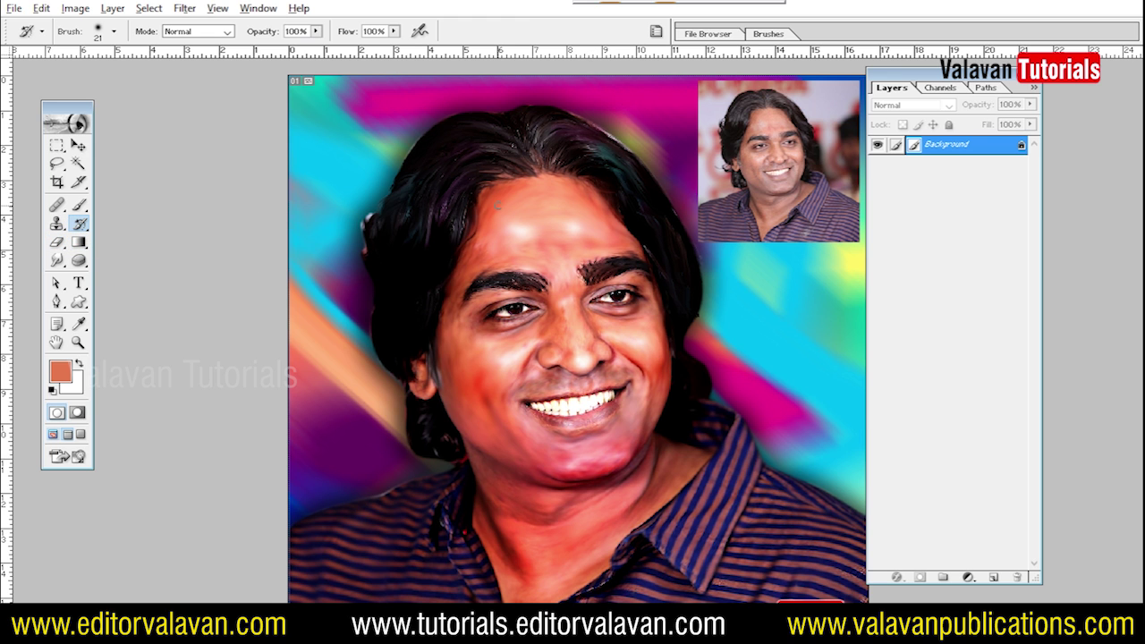
Pick a preset in the Brushes palette.
key("F5")
scroll(926, 409, "down", 1)
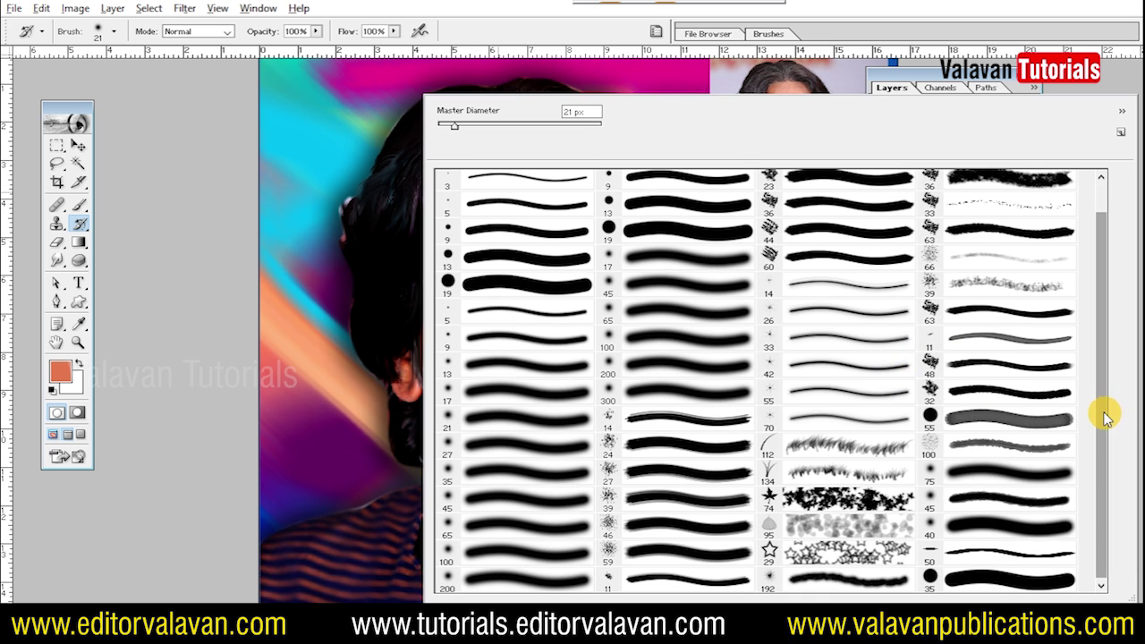
scroll(723, 388, "up", 1)
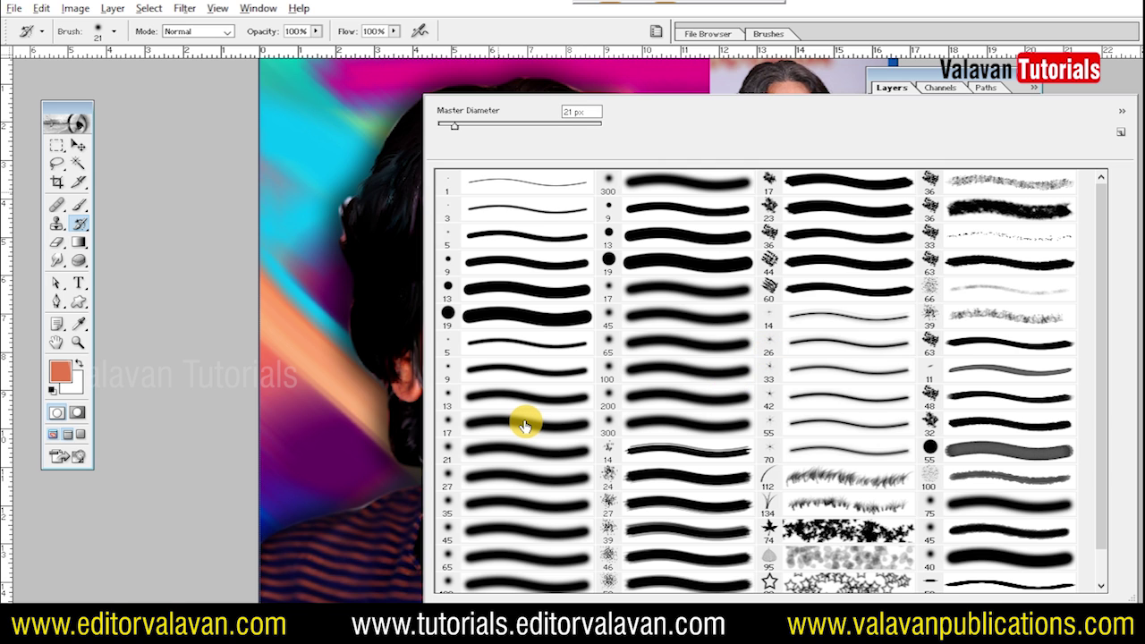
left_click(318, 388)
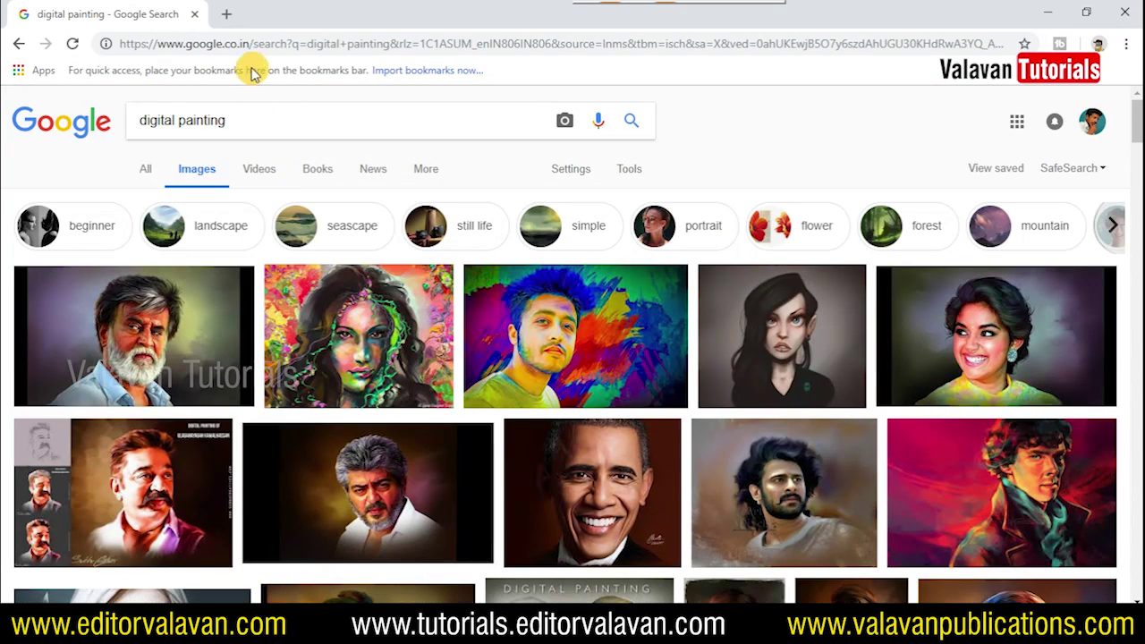
In a new tab, search 'repaint my image' and open the RepaintMyImage Free download page.
left_click(227, 14)
type("rep")
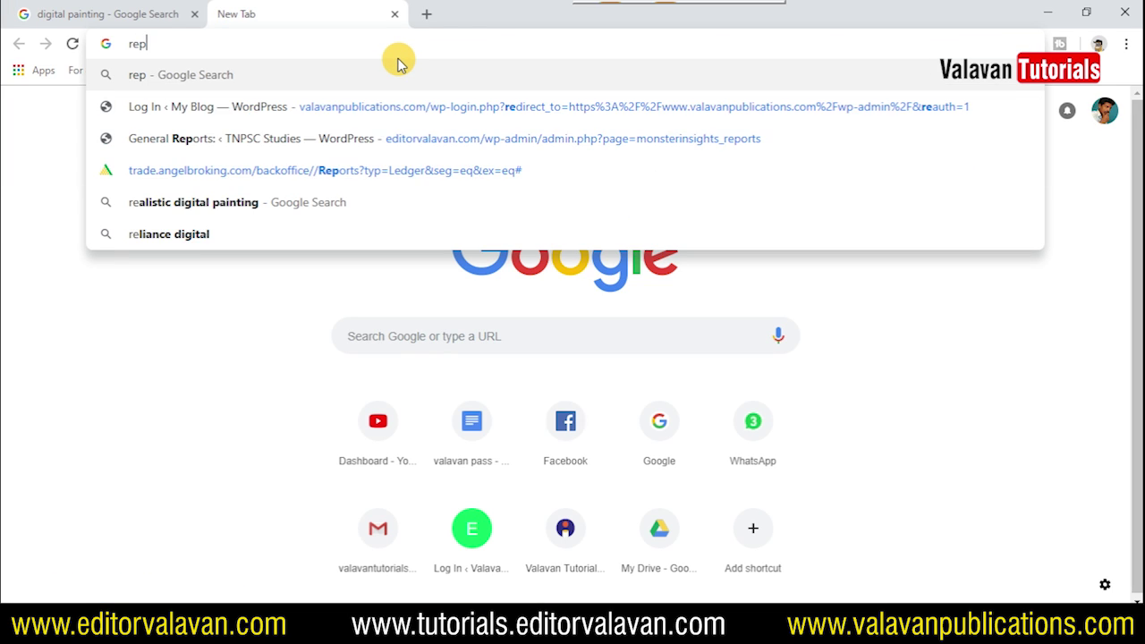
type("aint my im")
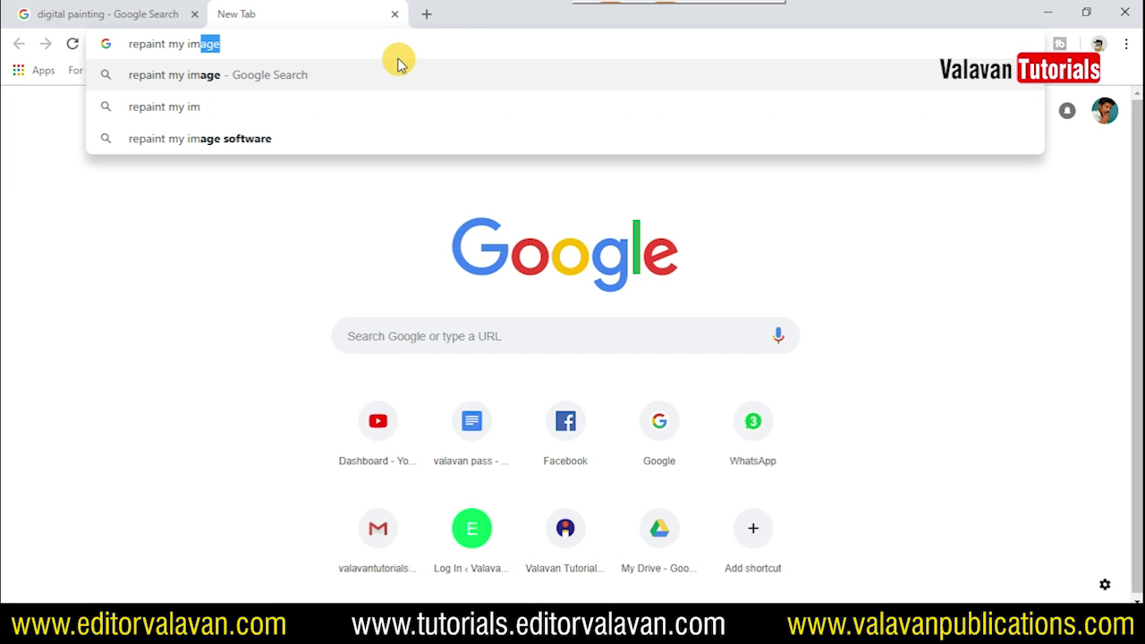
key("Down")
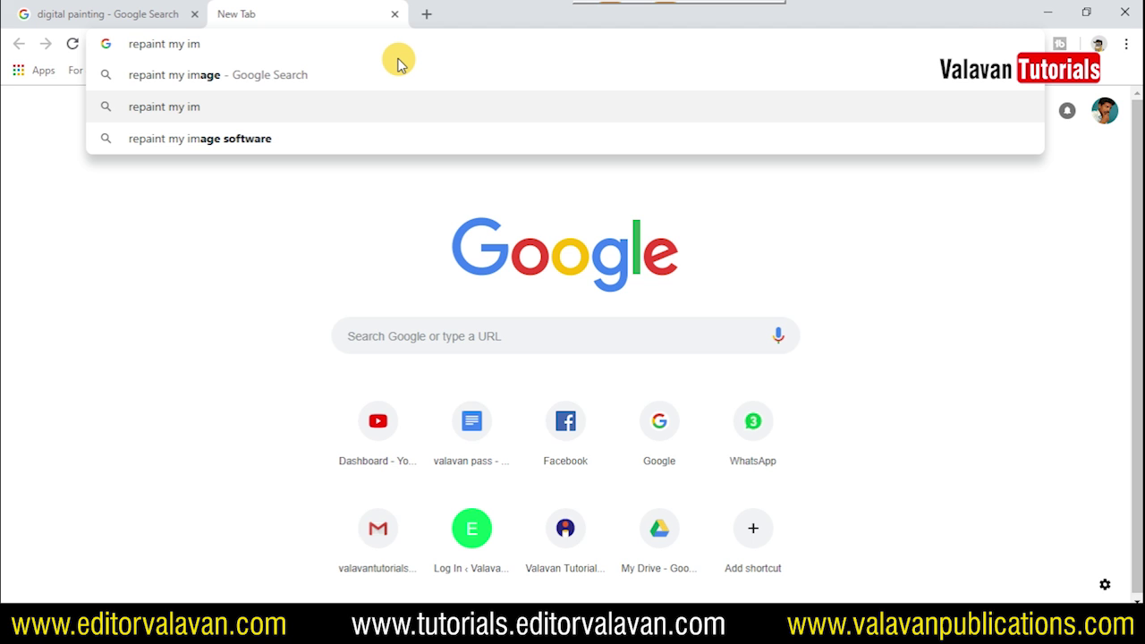
left_click(252, 77)
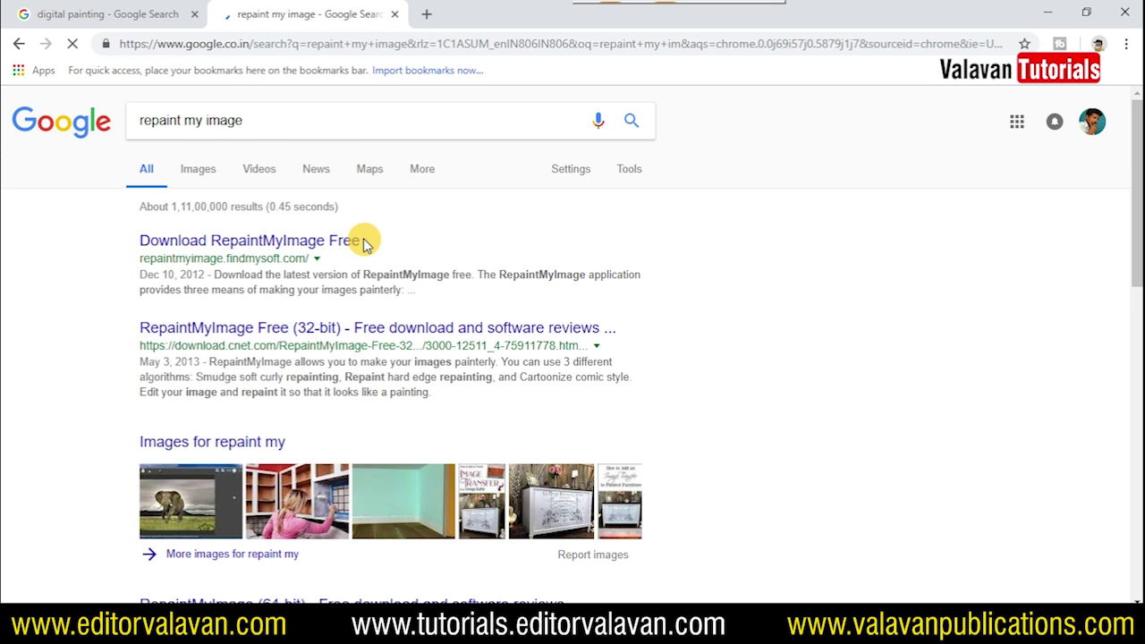
left_click(286, 239)
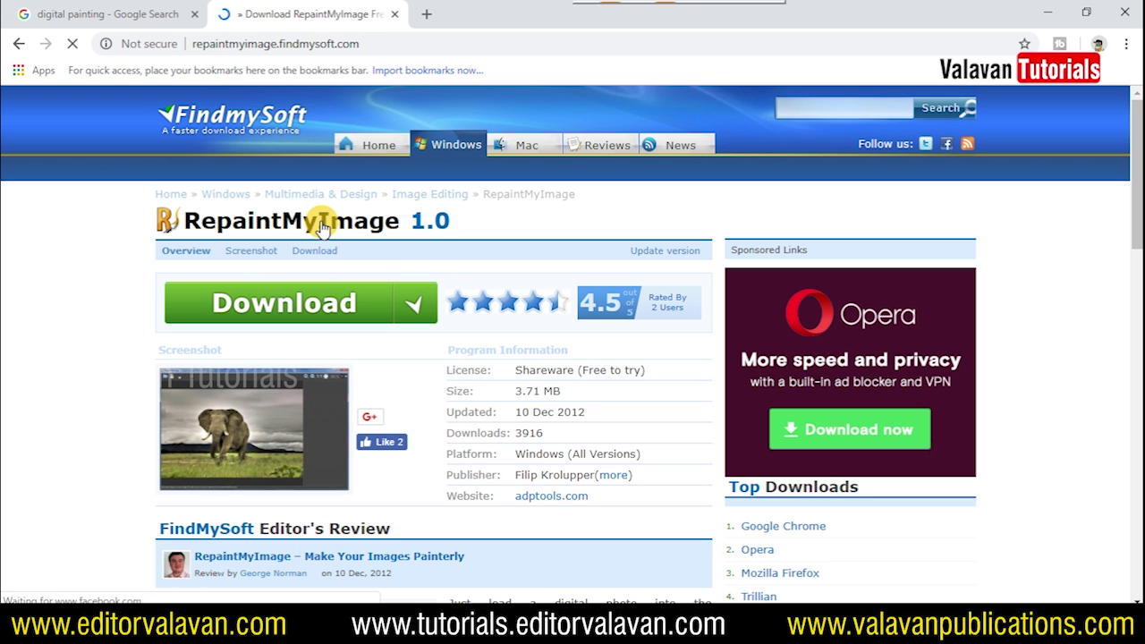
scroll(468, 319, "down", 1)
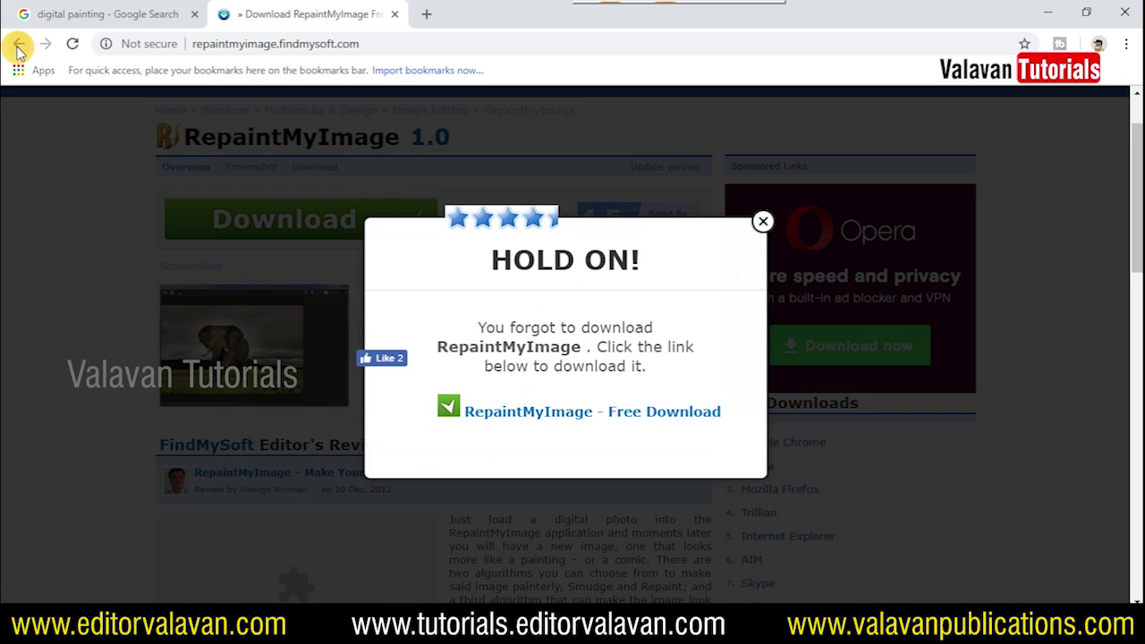
Return to the search results and replace the query with 'topaz'.
left_click(18, 47)
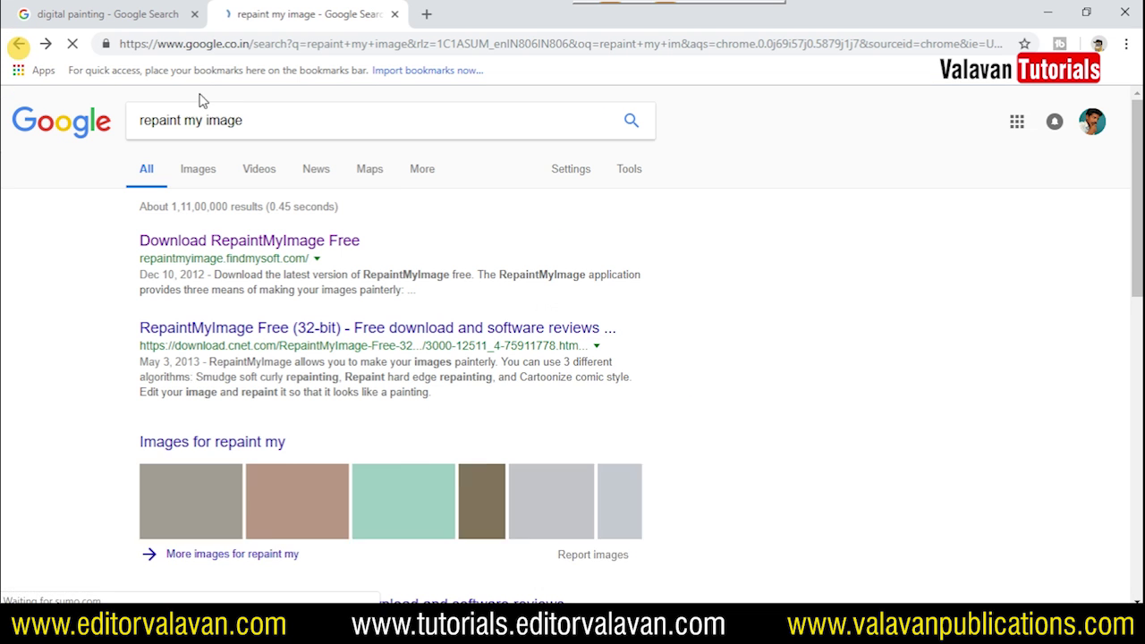
left_click(277, 119)
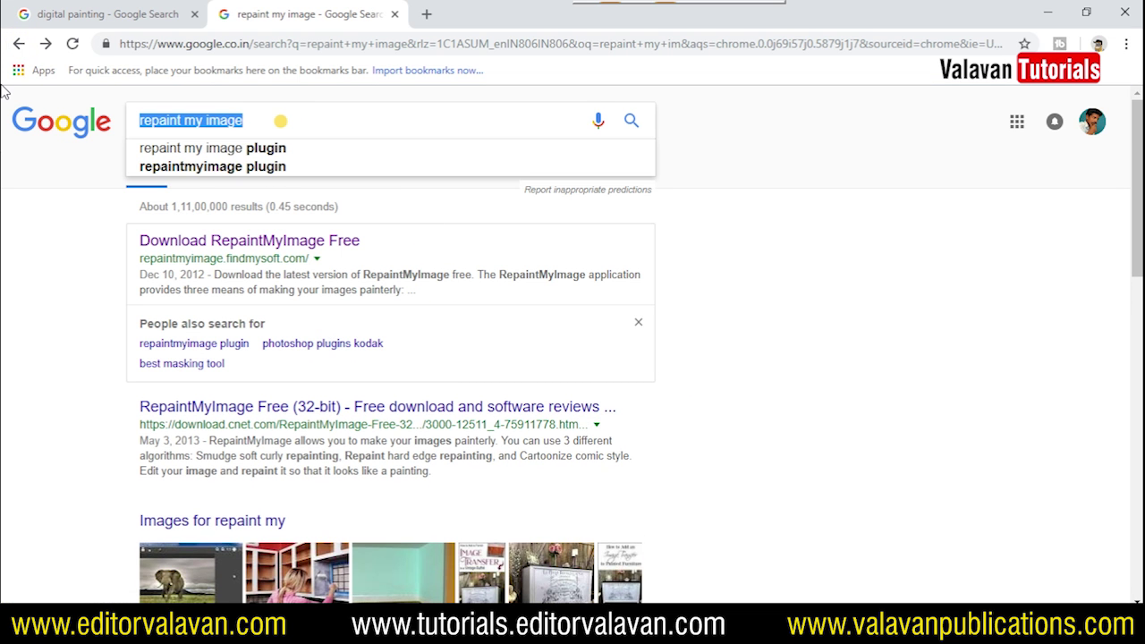
type("topaz")
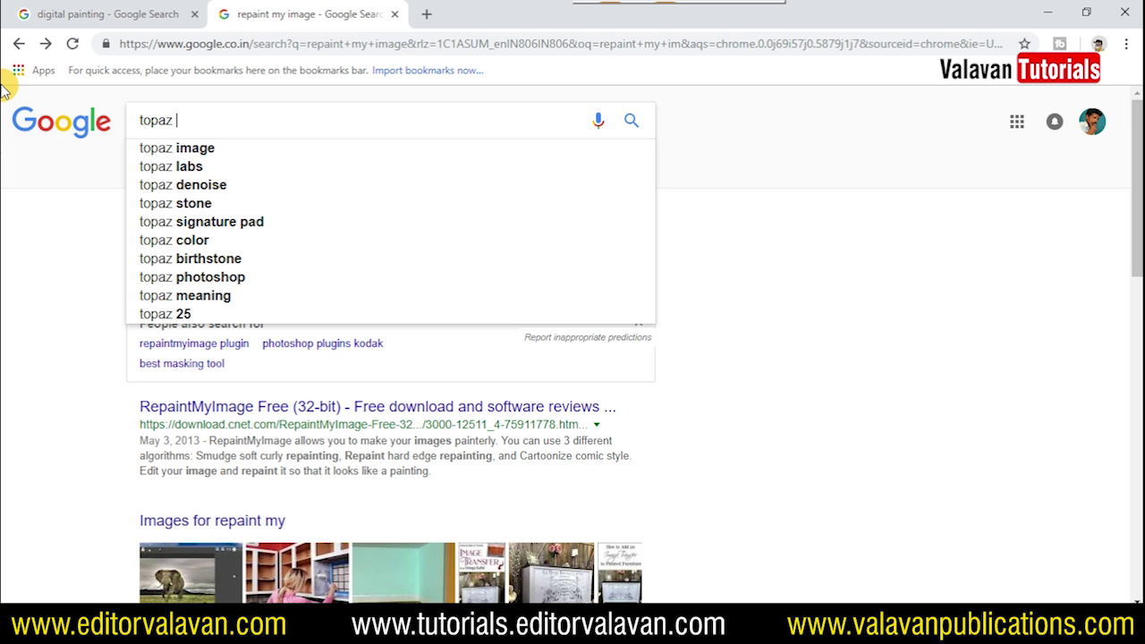
key("Return")
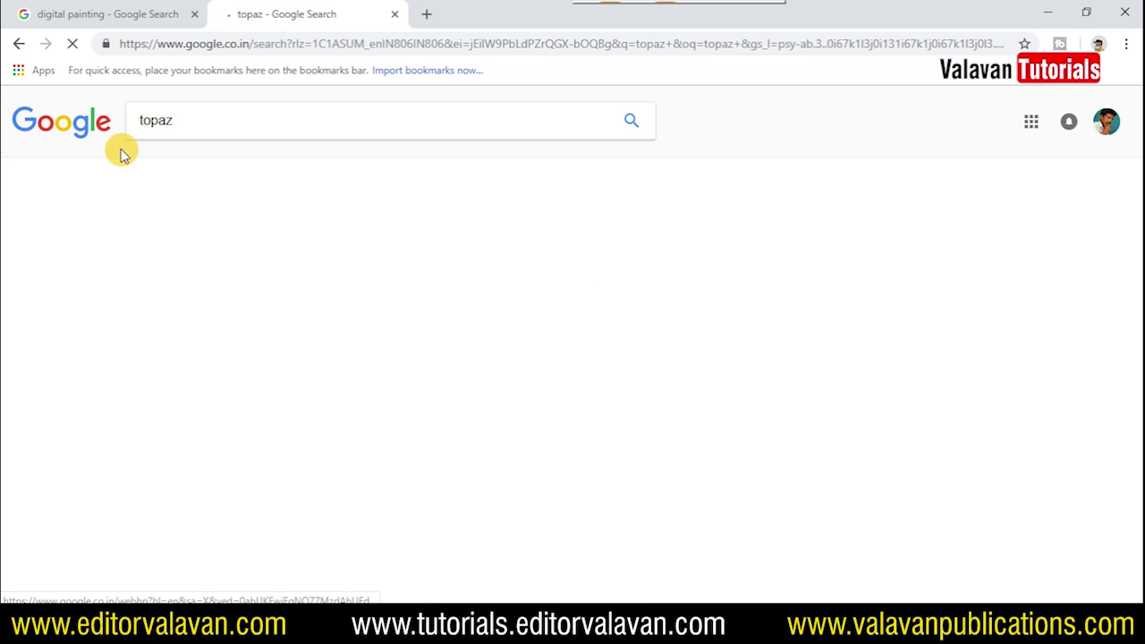
scroll(322, 269, "down", 4)
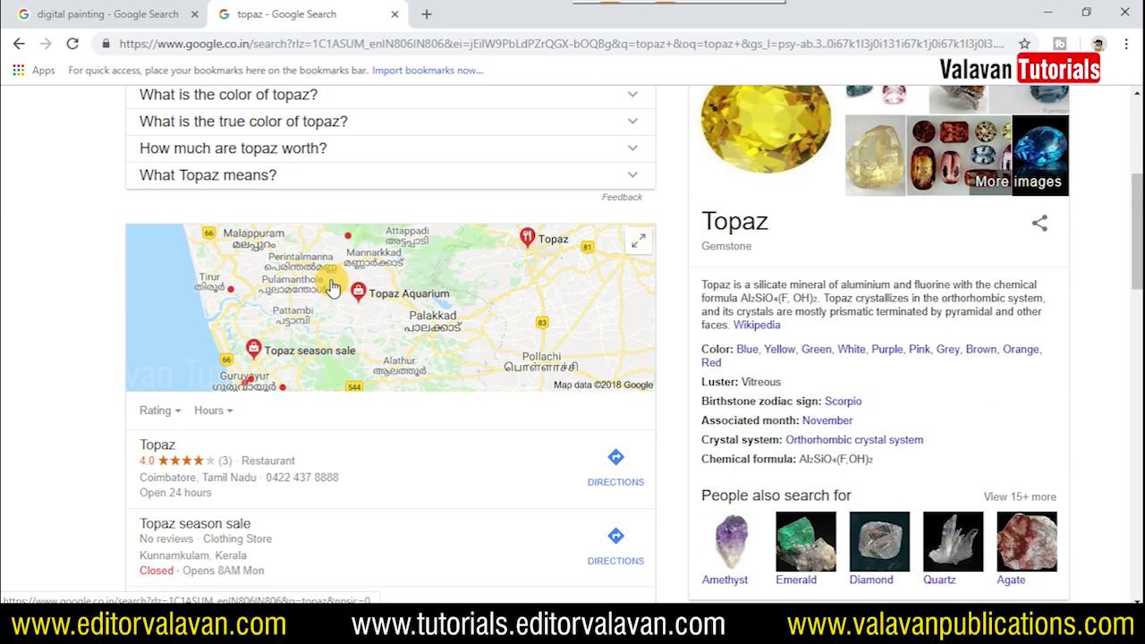
scroll(331, 286, "up", 5)
Refine the search to 'topaz bundle free download'.
left_click(223, 121)
type("b")
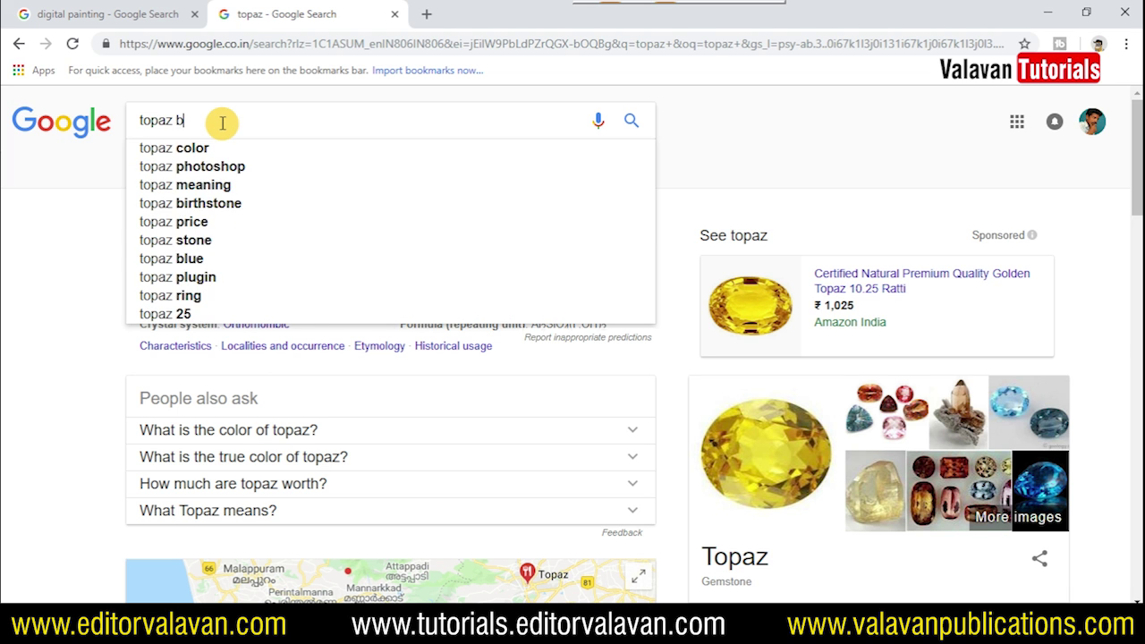
type("un")
key("Down")
key("Return")
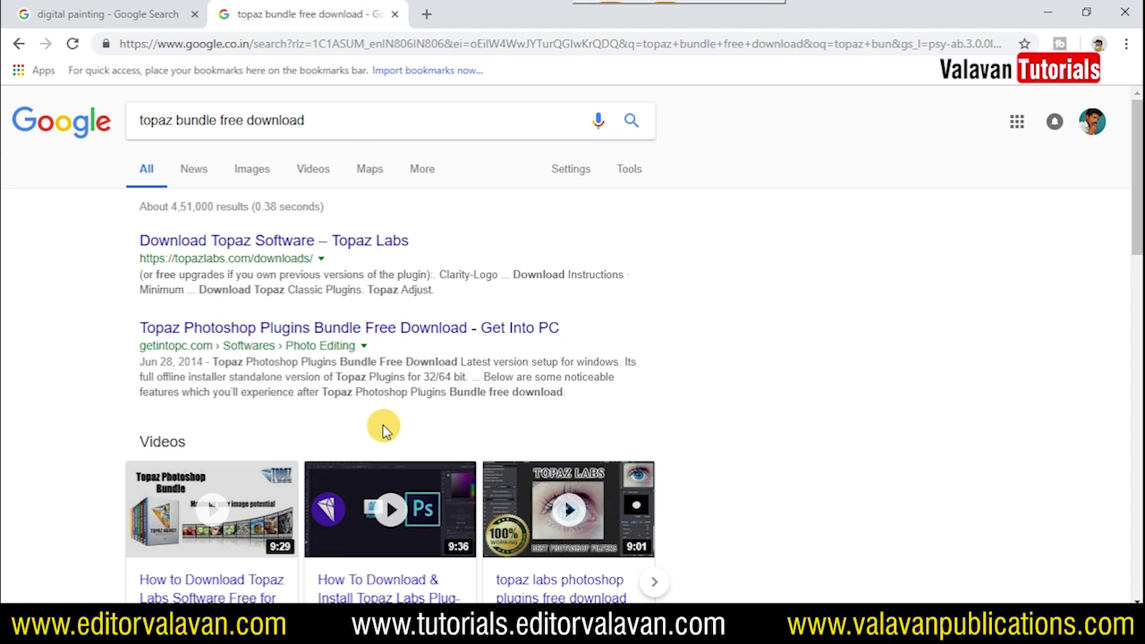
left_click(351, 124)
triple_click(351, 124)
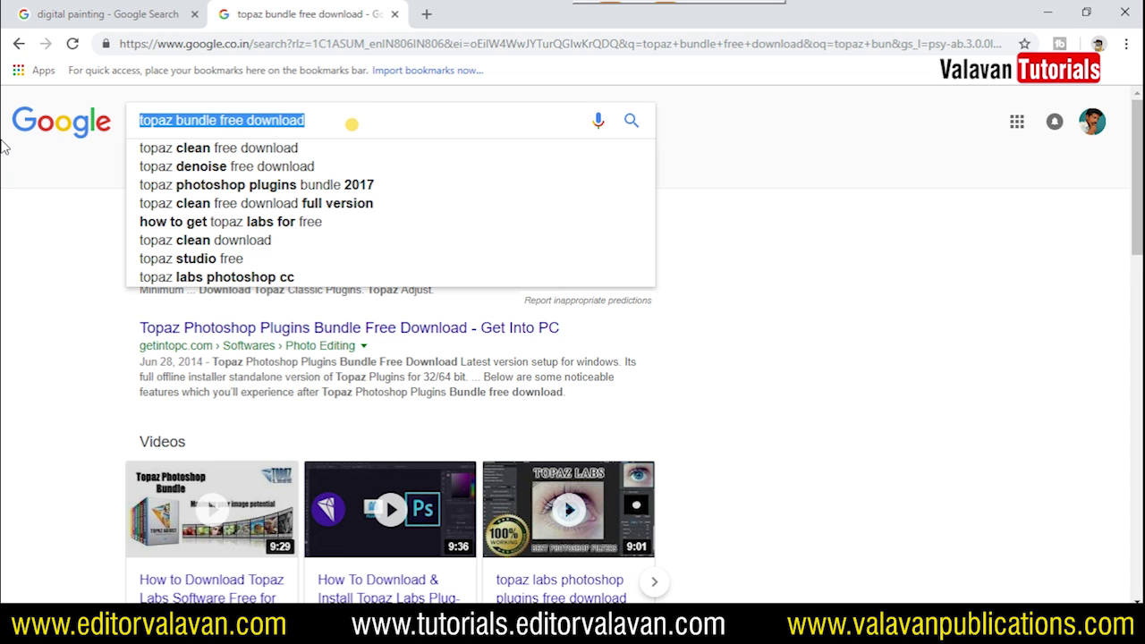
Search Google for 'neat image' by picking the suggestion after typing 'nea'.
type("nea")
key("Down")
key("Down")
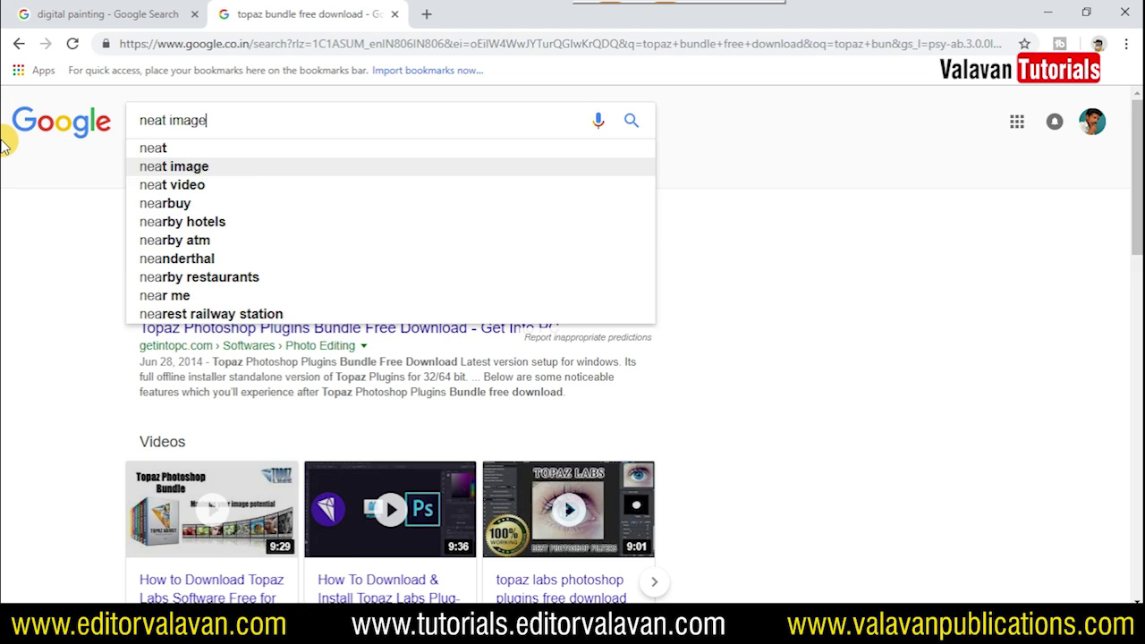
key("Return")
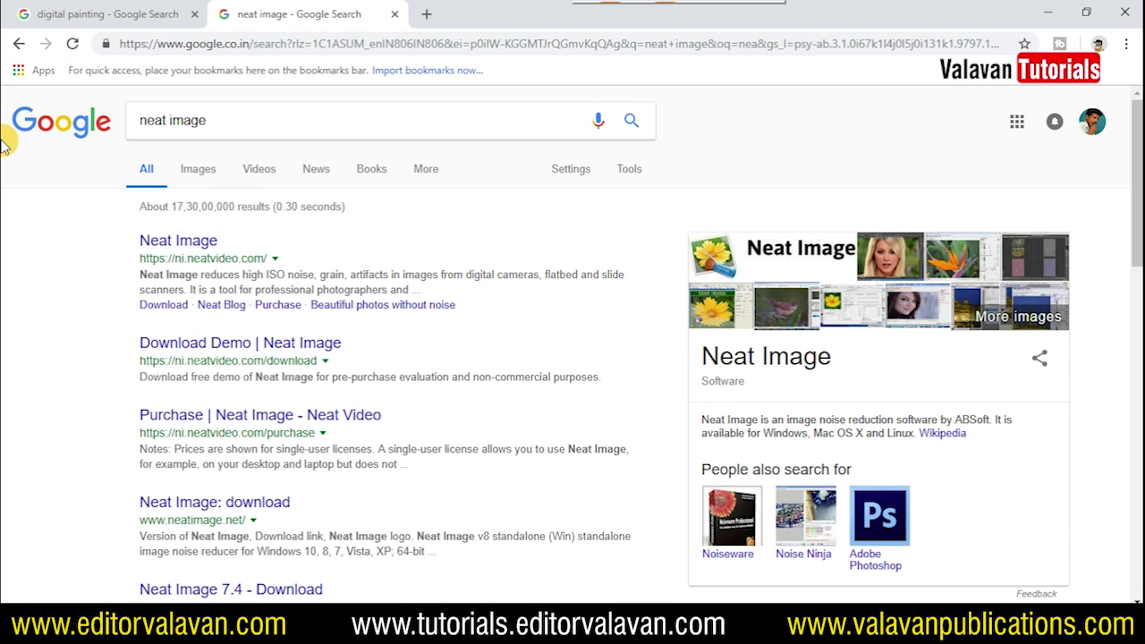